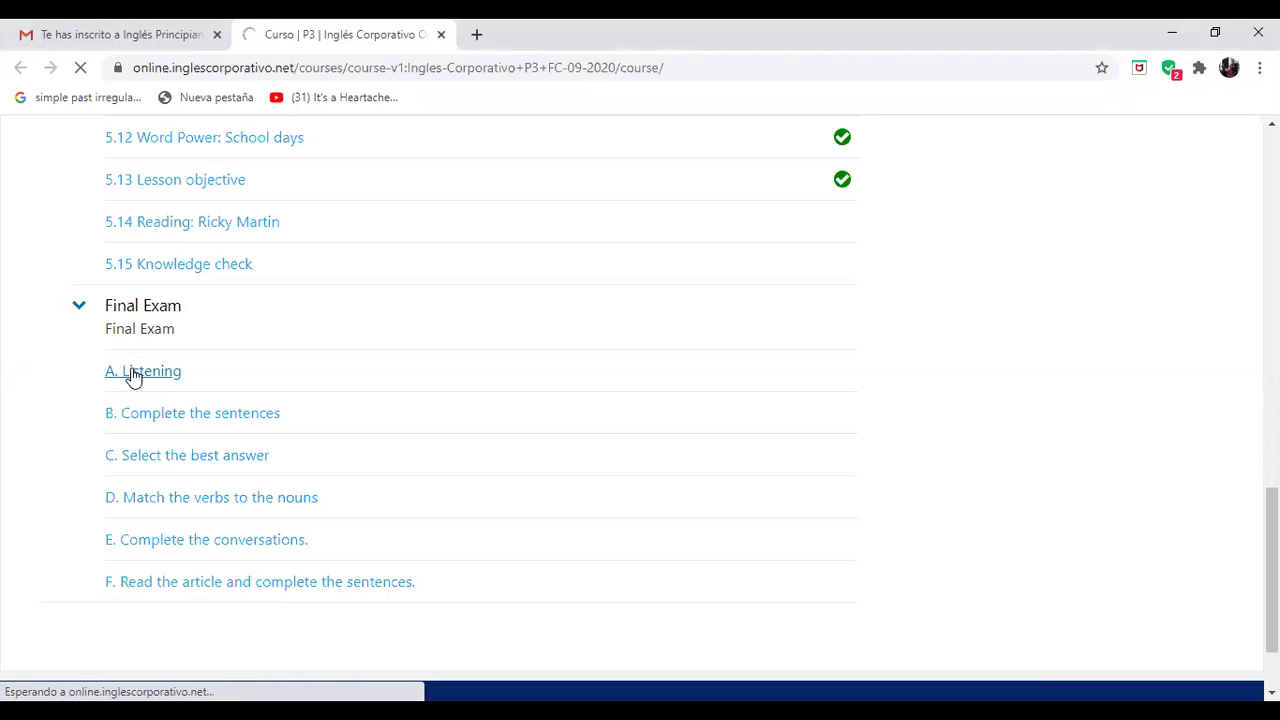
Open the Final Exam's A. Listening section, view its audio recording in a separate tab and return to the exam.
{"action": "left_click", "coordinate": [133, 373]}
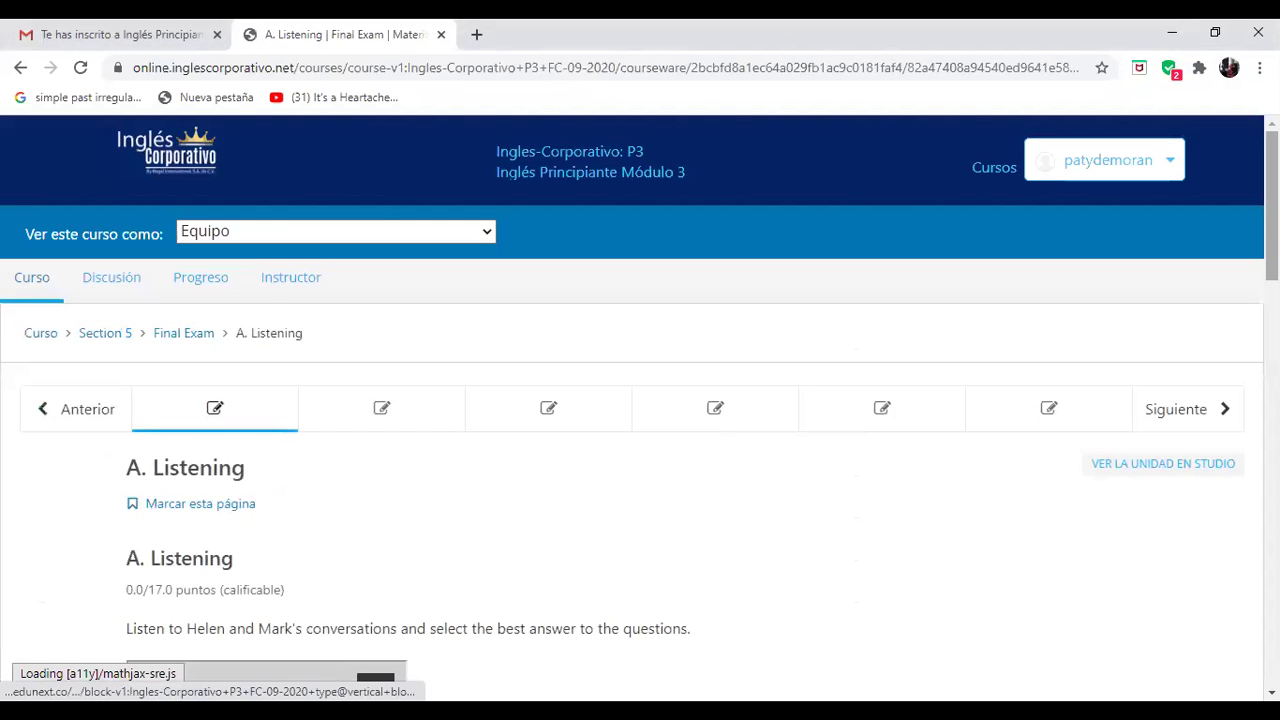
{"action": "scroll", "coordinate": [491, 342], "scroll_direction": "down", "scroll_amount": 3}
{"action": "scroll", "coordinate": [650, 409], "scroll_direction": "down", "scroll_amount": 1}
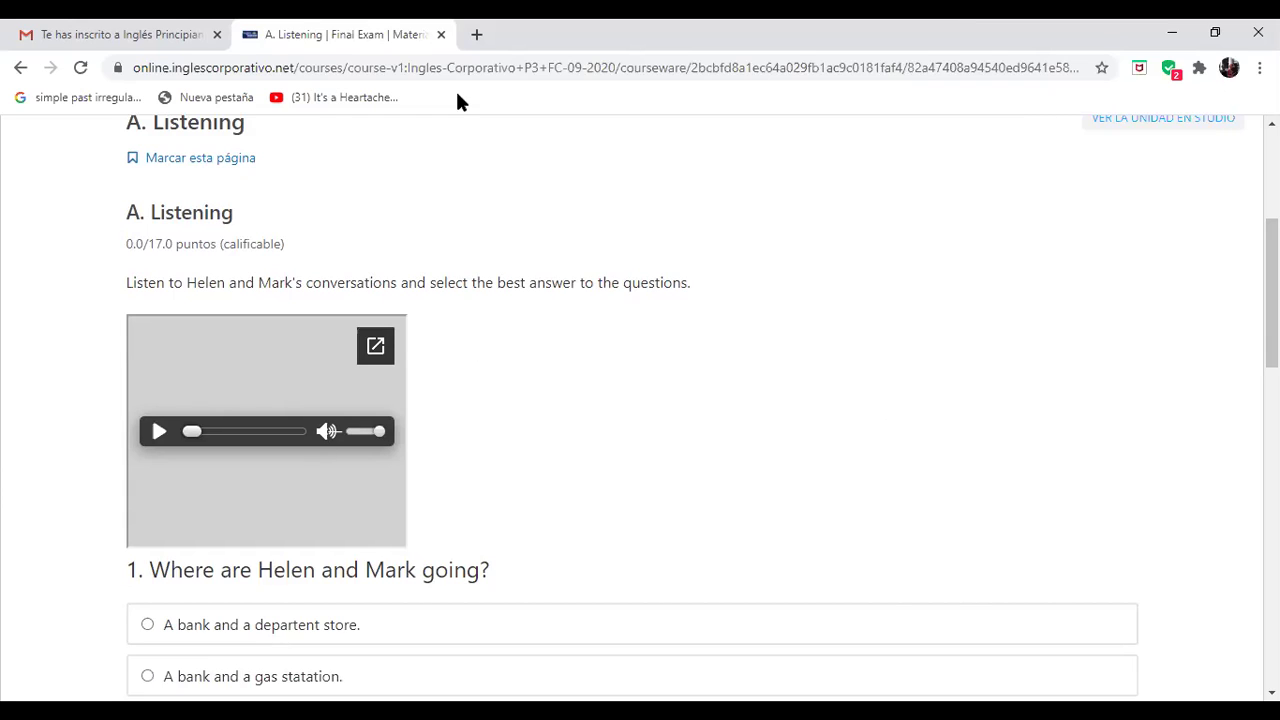
{"action": "left_click", "coordinate": [375, 348]}
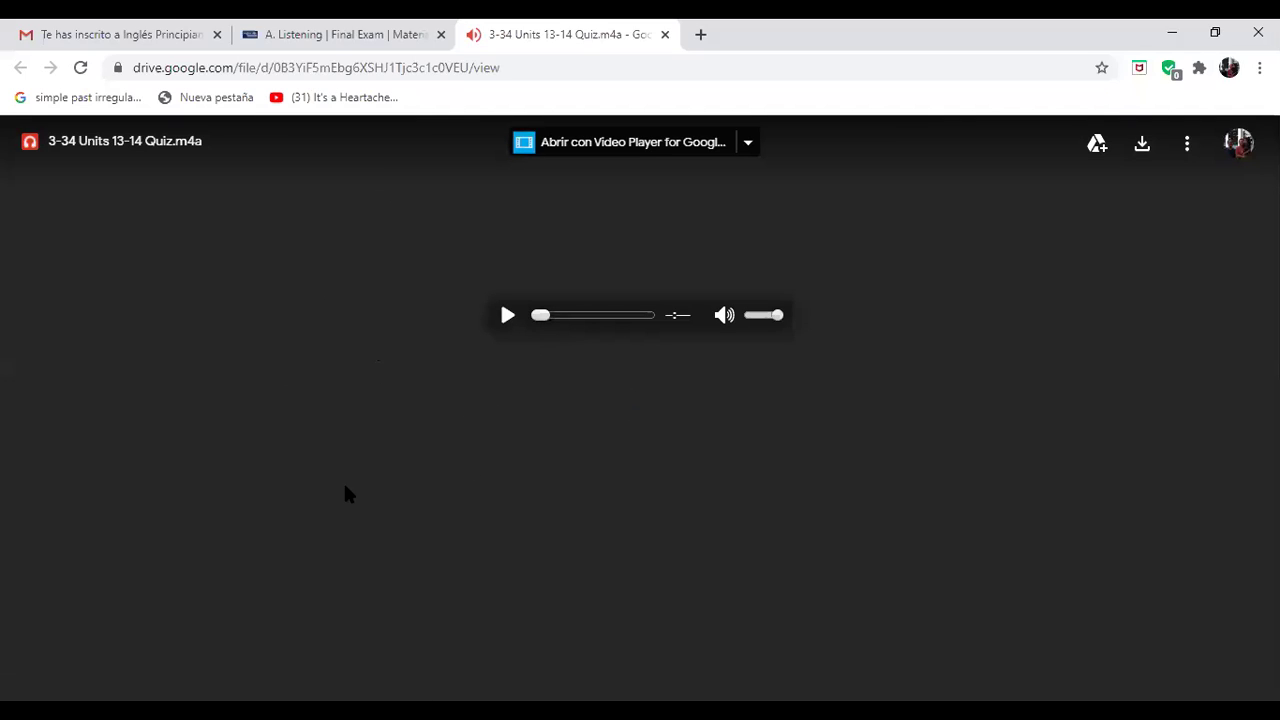
{"action": "left_click", "coordinate": [312, 40]}
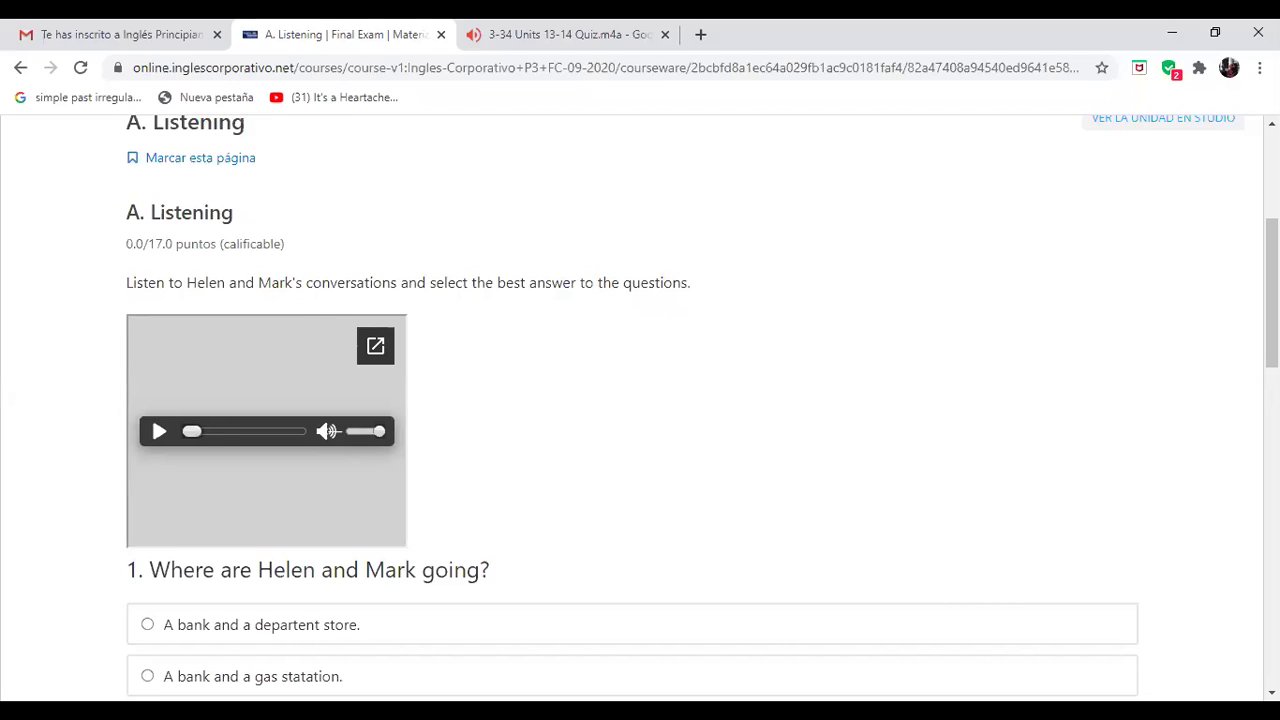
Read through the four listening questions about Helen and Mark and their answer options.
{"action": "scroll", "coordinate": [640, 400], "scroll_direction": "down", "scroll_amount": 2}
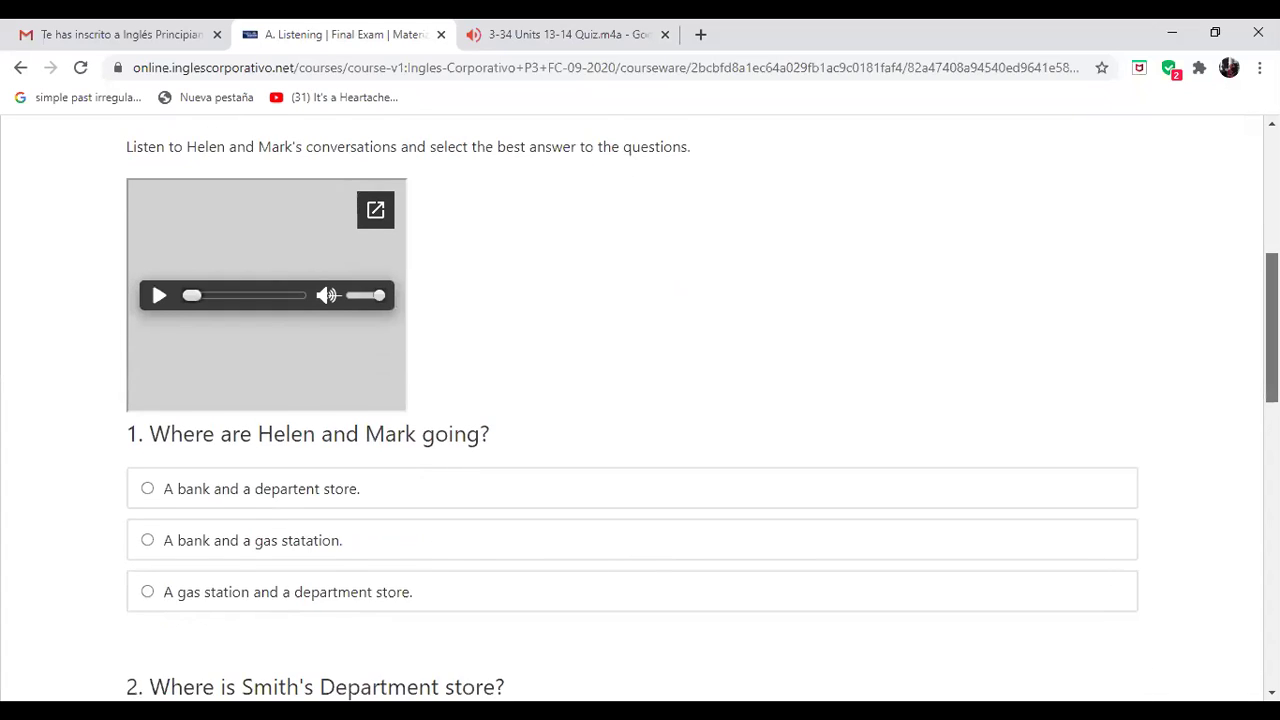
{"action": "scroll", "coordinate": [640, 400], "scroll_direction": "down", "scroll_amount": 1}
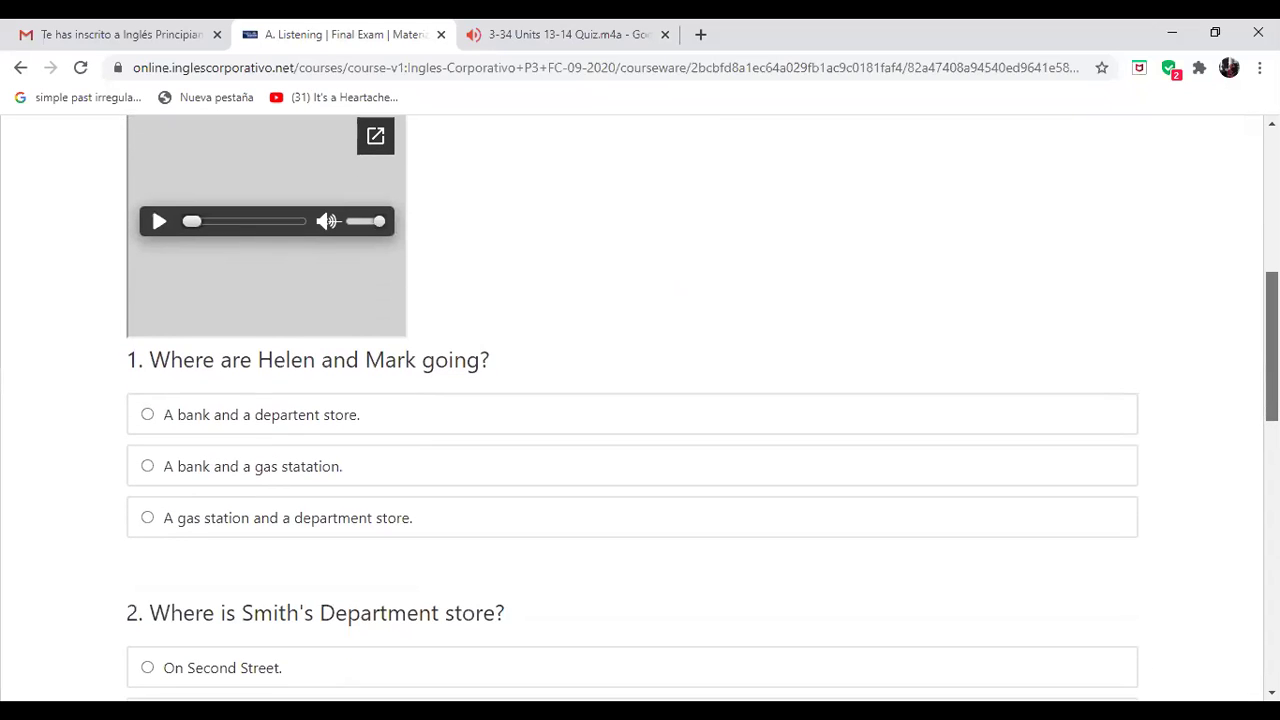
{"action": "scroll", "coordinate": [640, 400], "scroll_direction": "down", "scroll_amount": 2}
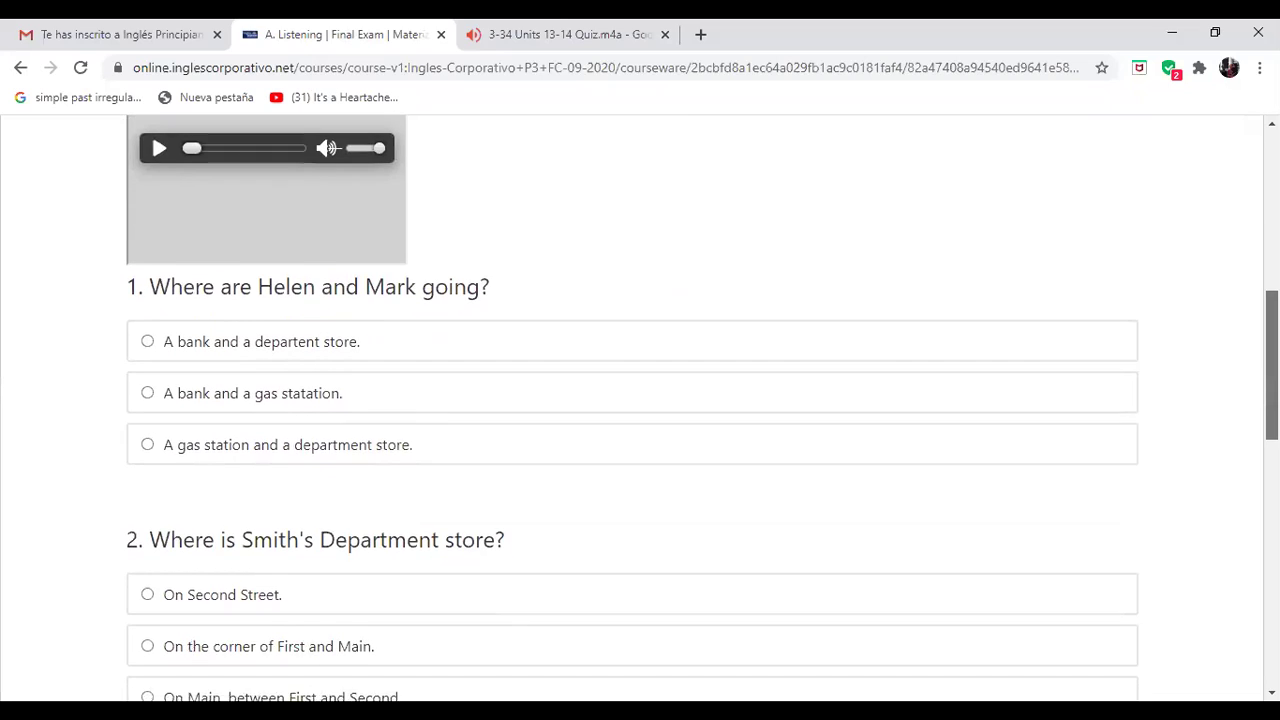
{"action": "scroll", "coordinate": [1080, 303], "scroll_direction": "down", "scroll_amount": 1}
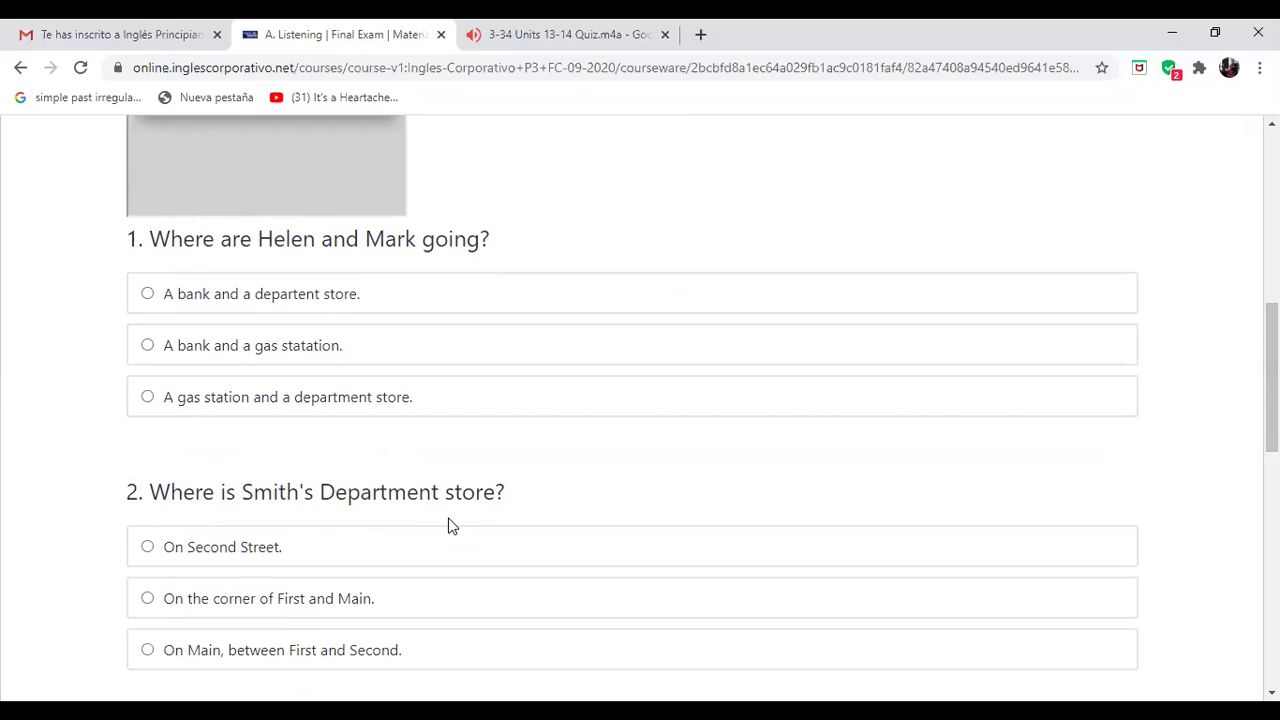
{"action": "scroll", "coordinate": [1271, 380], "scroll_direction": "down", "scroll_amount": 2}
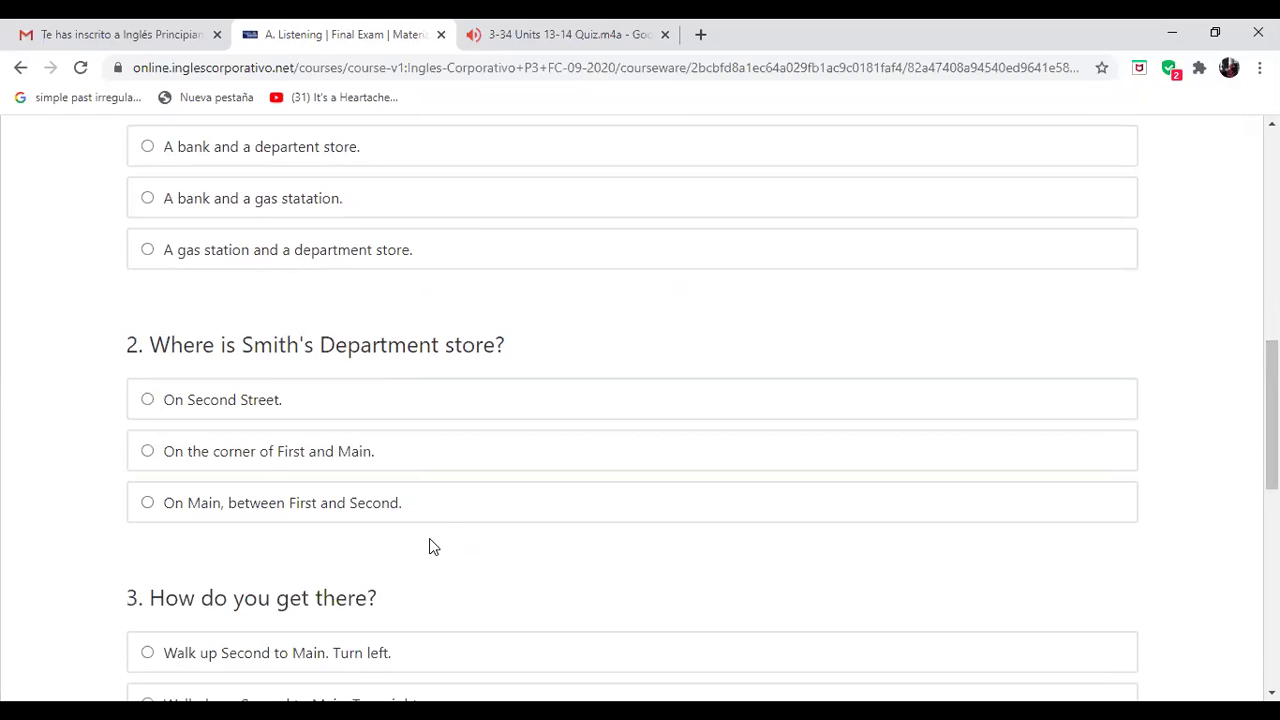
{"action": "scroll", "coordinate": [1271, 420], "scroll_direction": "down", "scroll_amount": 1}
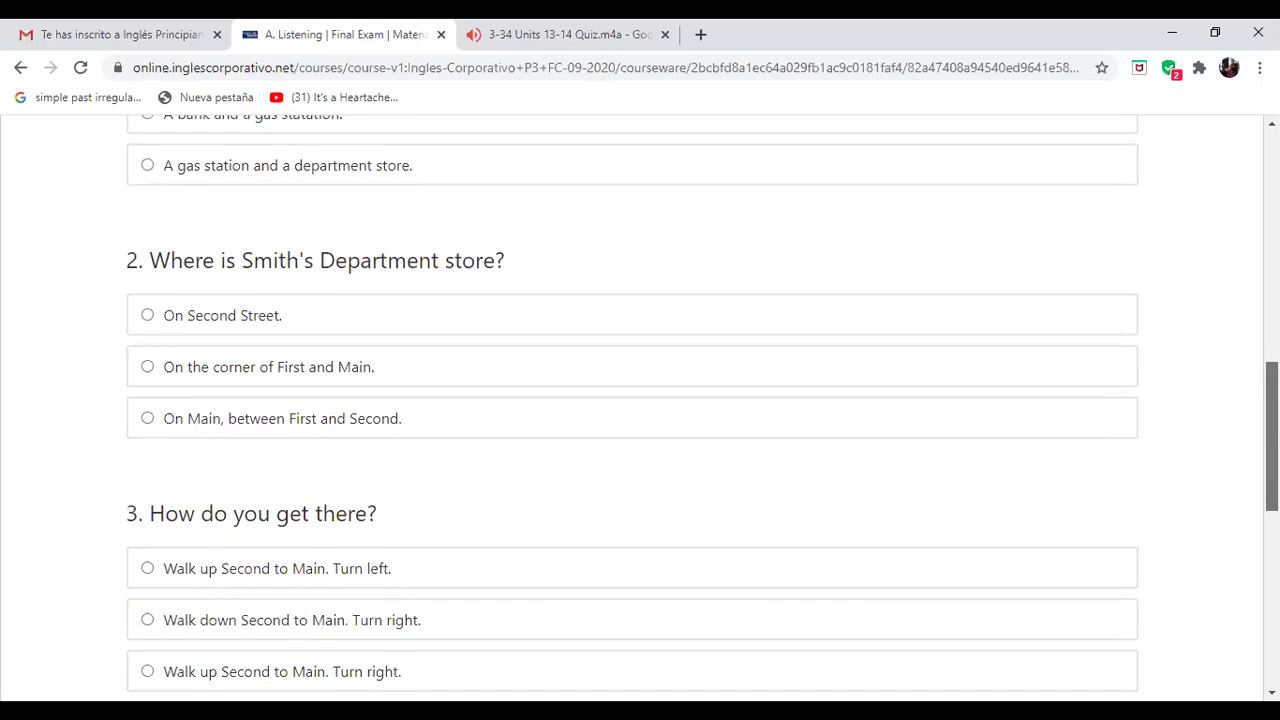
{"action": "scroll", "coordinate": [1271, 440], "scroll_direction": "down", "scroll_amount": 1}
{"action": "scroll", "coordinate": [632, 400], "scroll_direction": "down", "scroll_amount": 1}
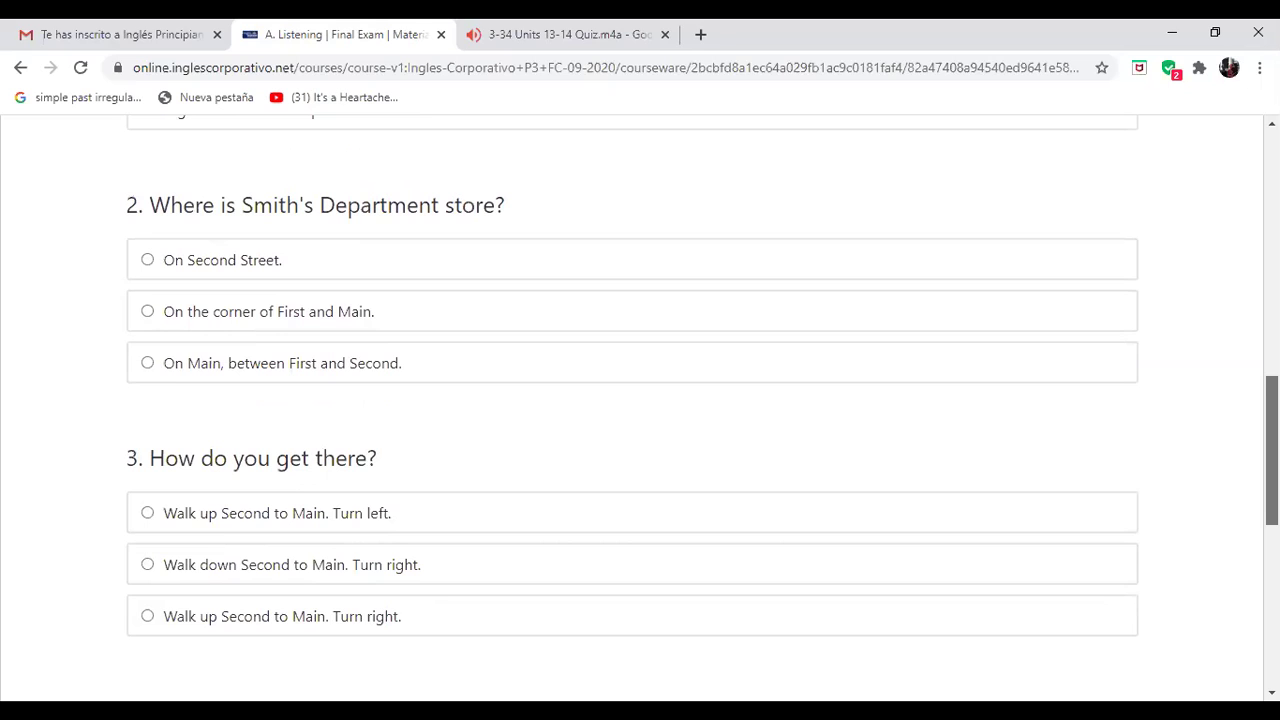
{"action": "scroll", "coordinate": [632, 400], "scroll_direction": "down", "scroll_amount": 3}
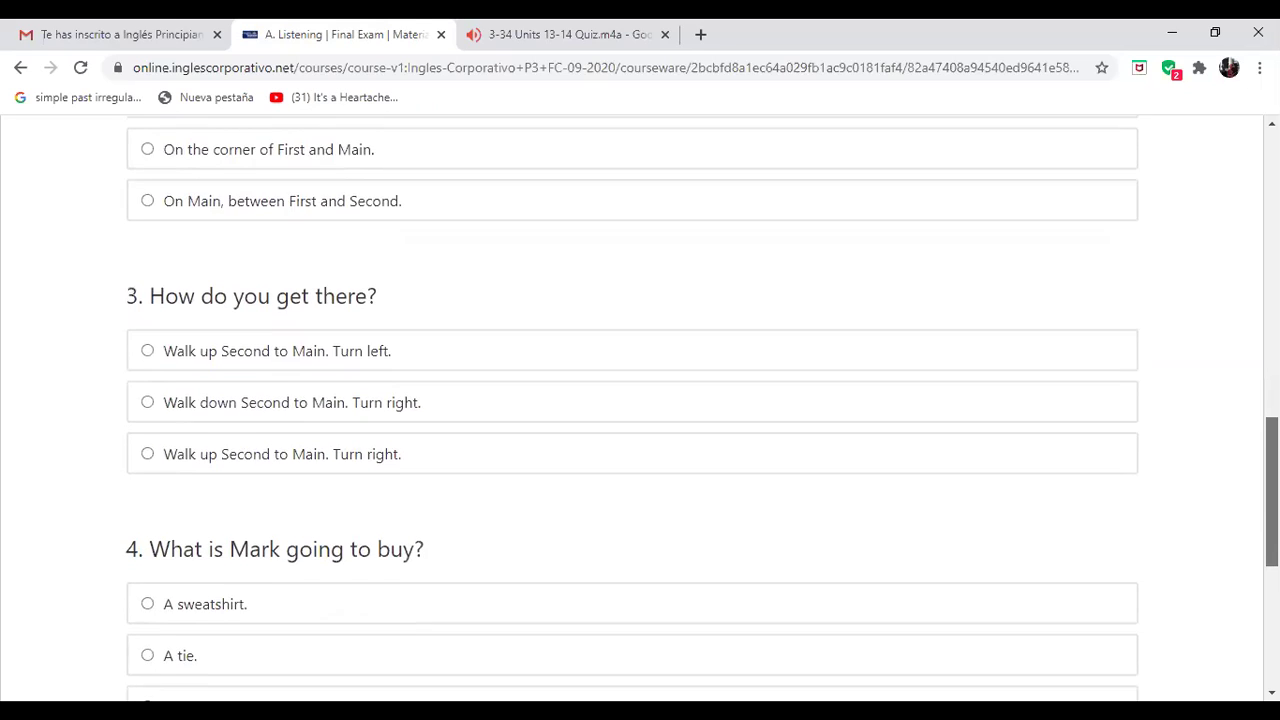
{"action": "scroll", "coordinate": [632, 400], "scroll_direction": "down", "scroll_amount": 2}
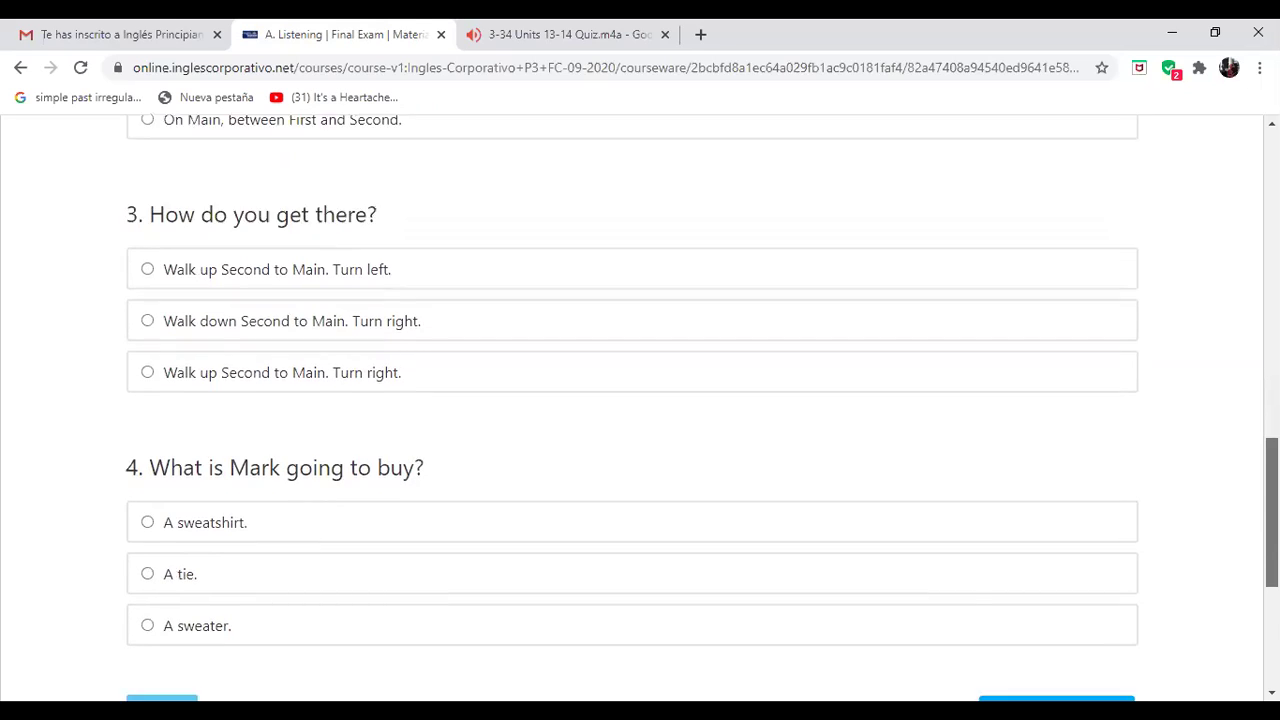
{"action": "scroll", "coordinate": [632, 400], "scroll_direction": "up", "scroll_amount": 1}
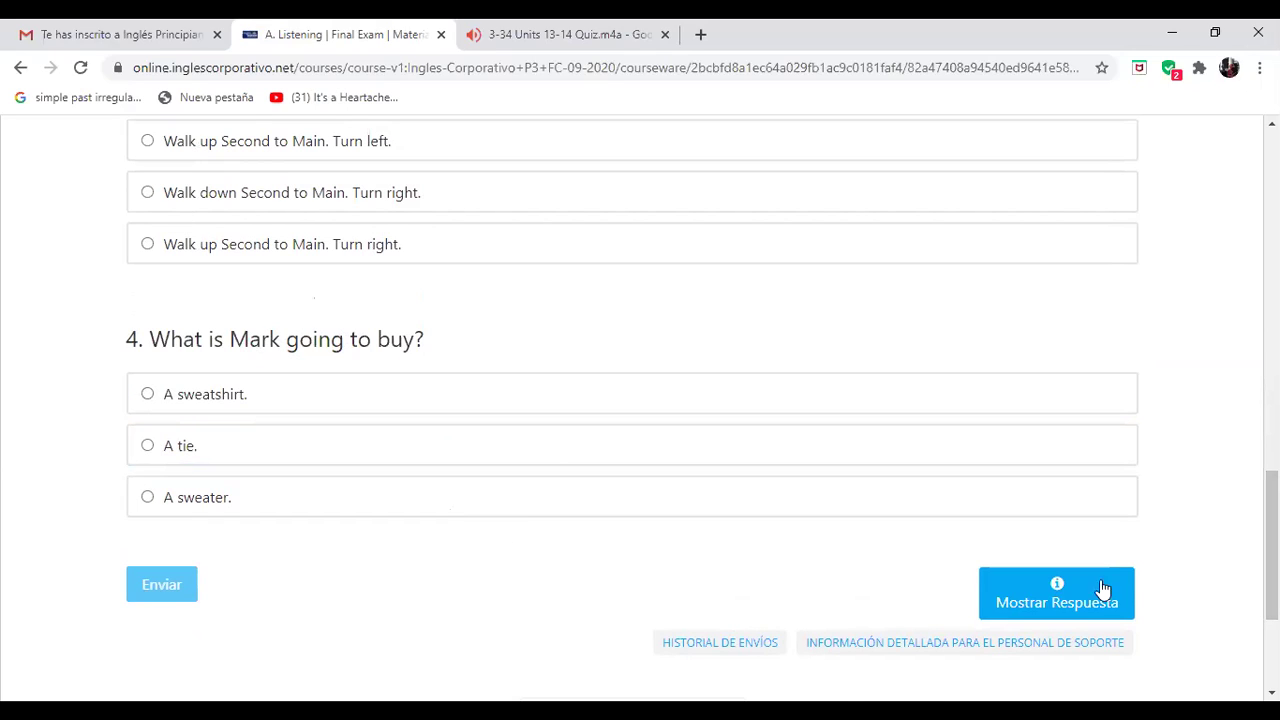
{"action": "scroll", "coordinate": [640, 400], "scroll_direction": "up", "scroll_amount": 9}
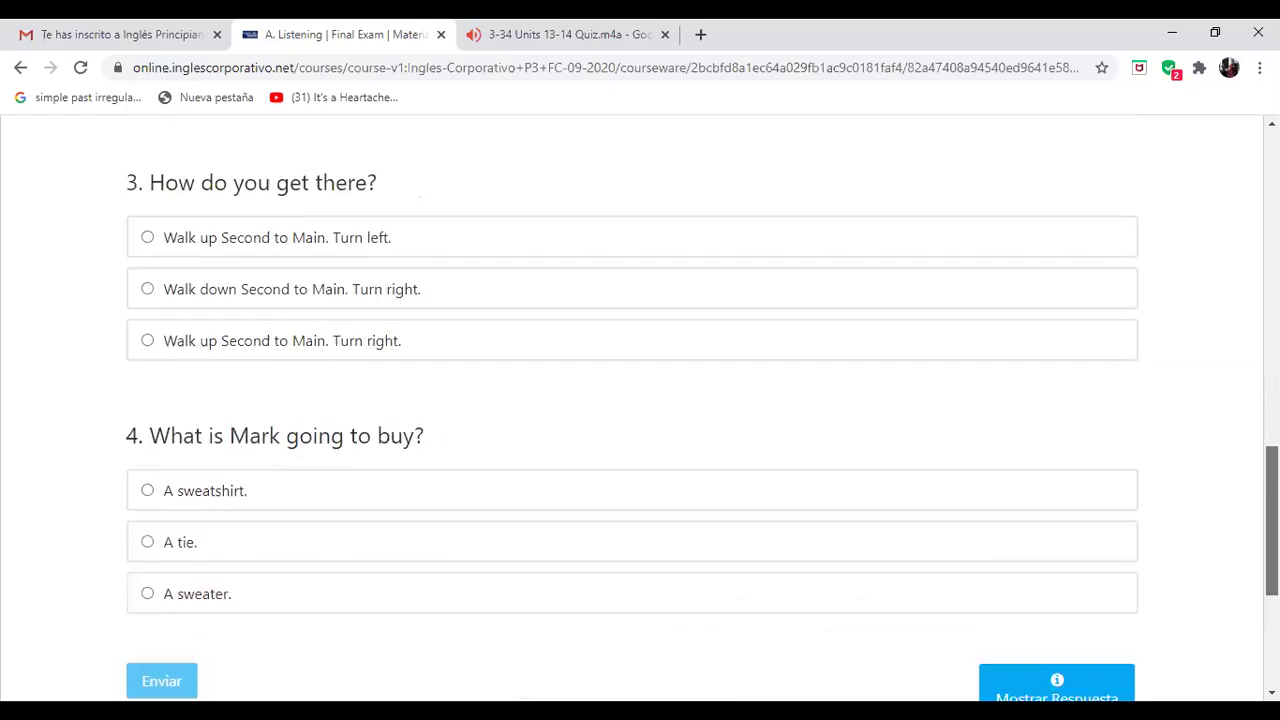
{"action": "scroll", "coordinate": [640, 400], "scroll_direction": "up", "scroll_amount": 3}
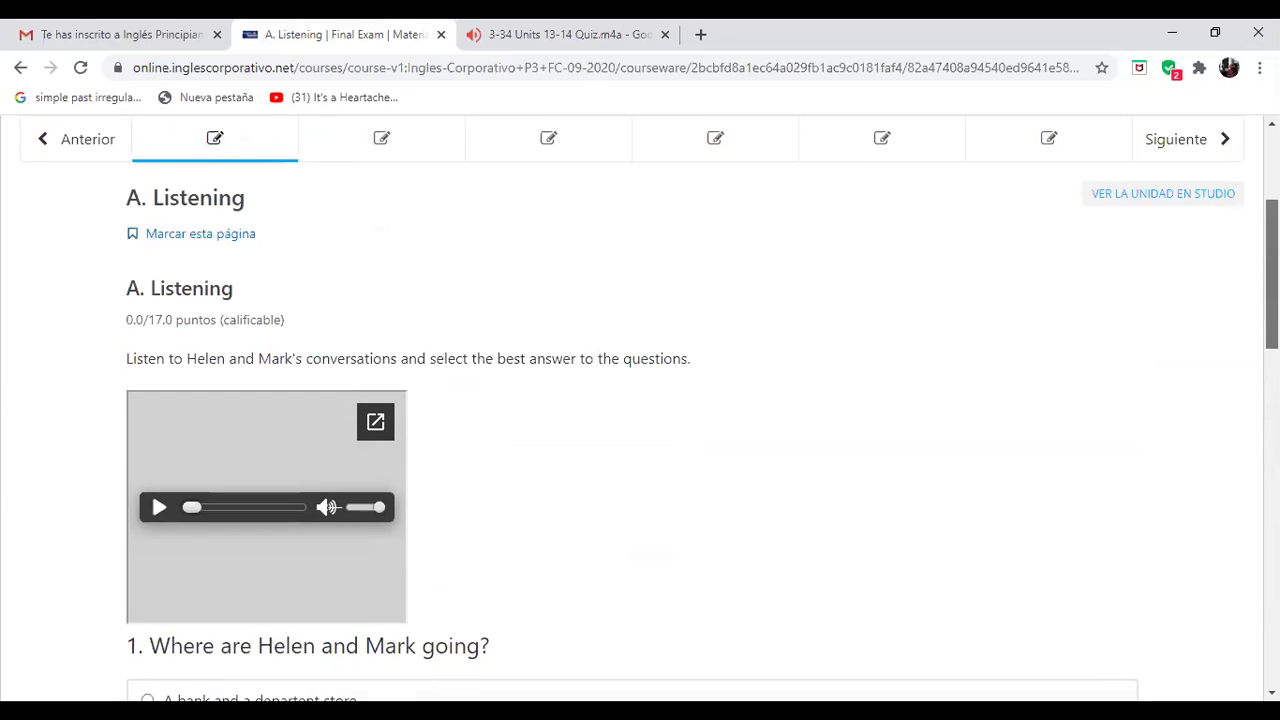
{"action": "scroll", "coordinate": [640, 400], "scroll_direction": "down", "scroll_amount": 2}
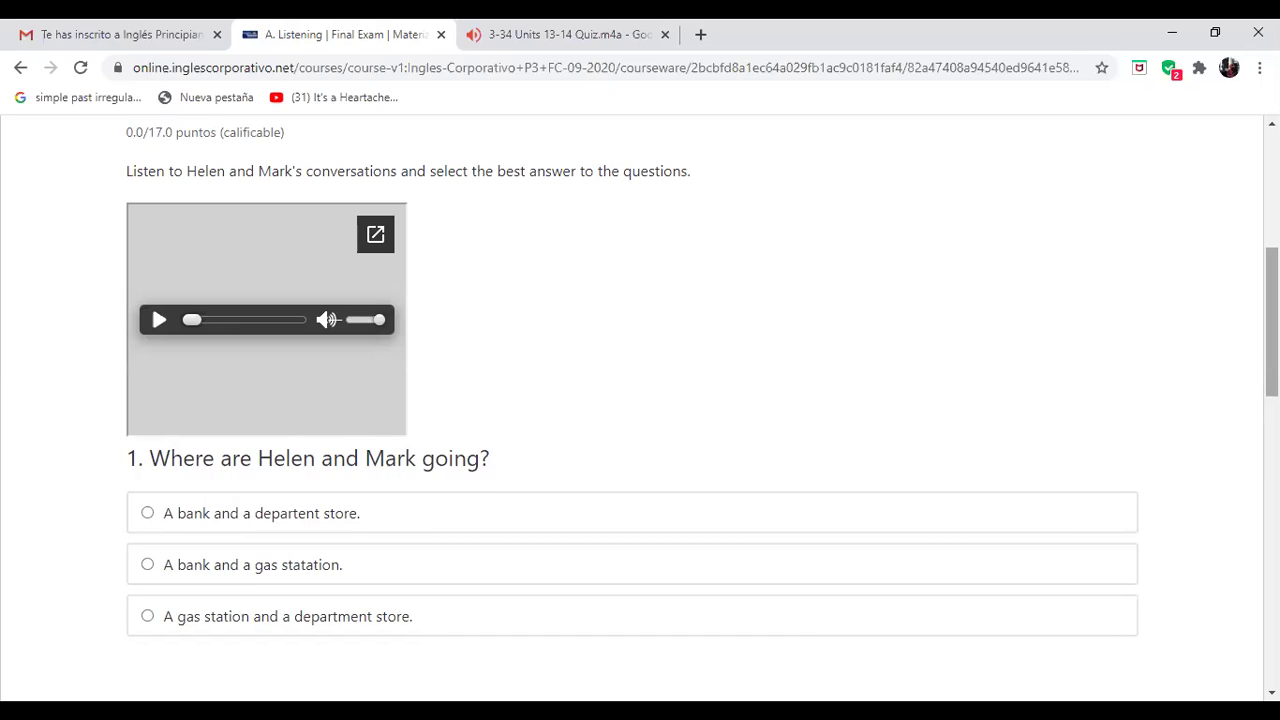
Go on to section B, Complete the sentences, and answer sentence 1 about the department store with "on".
{"action": "scroll", "coordinate": [640, 400], "scroll_direction": "down", "scroll_amount": 13}
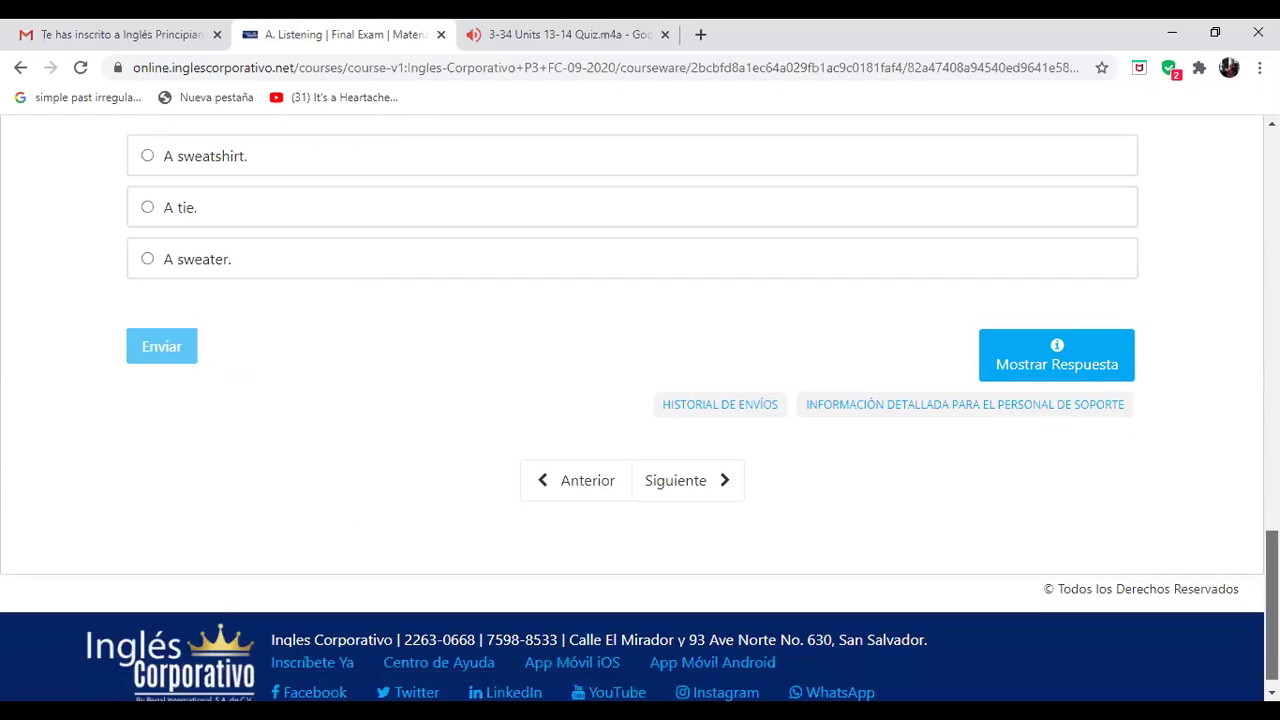
{"action": "left_click", "coordinate": [688, 466]}
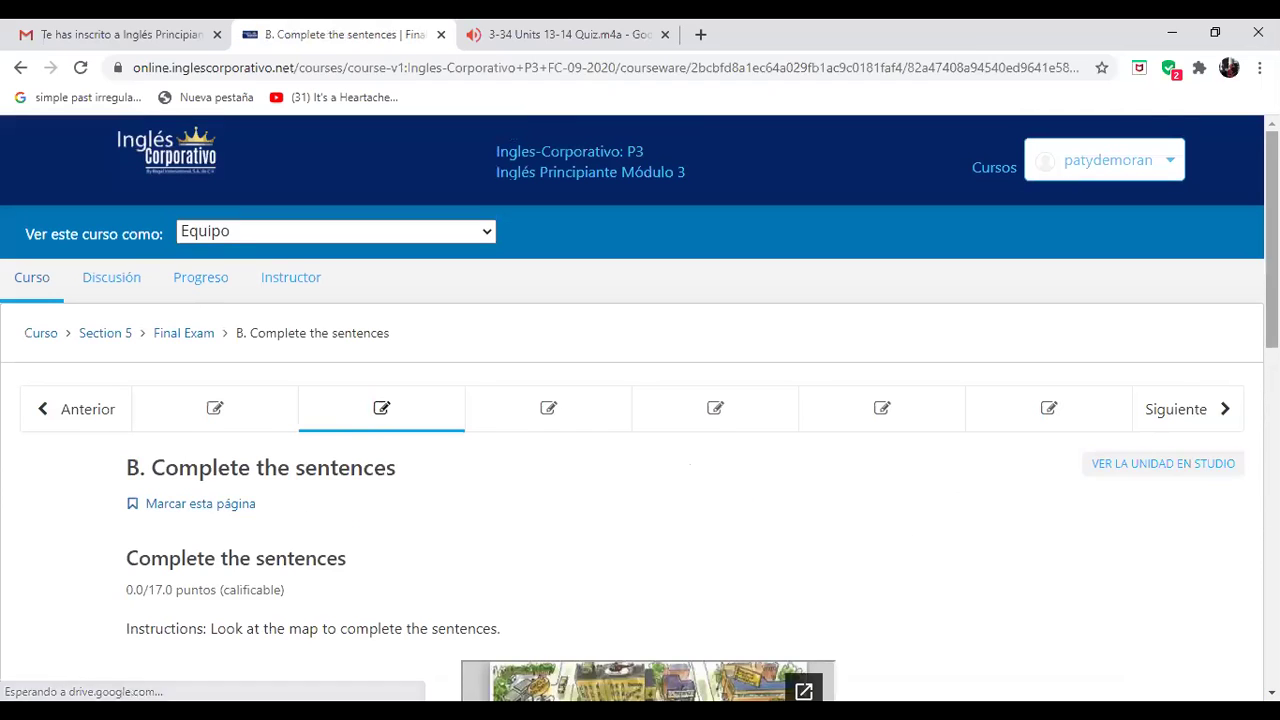
{"action": "scroll", "coordinate": [1188, 545], "scroll_direction": "down", "scroll_amount": 3}
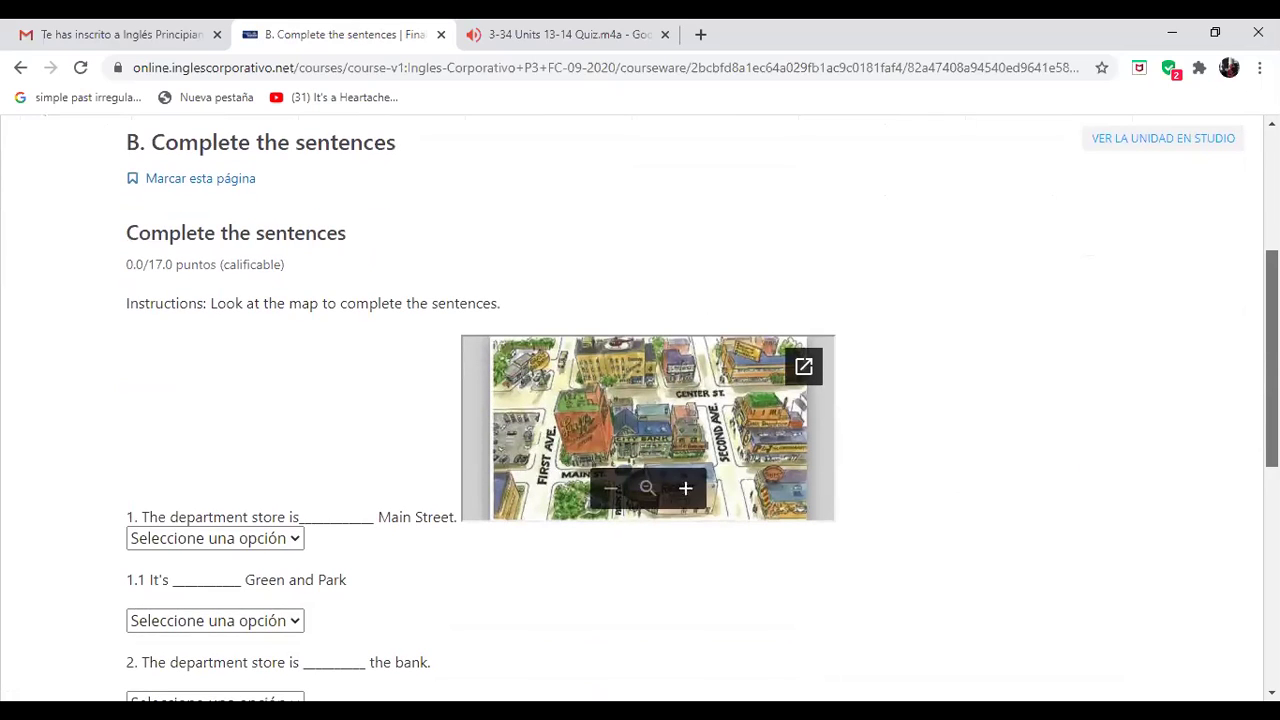
{"action": "scroll", "coordinate": [640, 410], "scroll_direction": "down", "scroll_amount": 1}
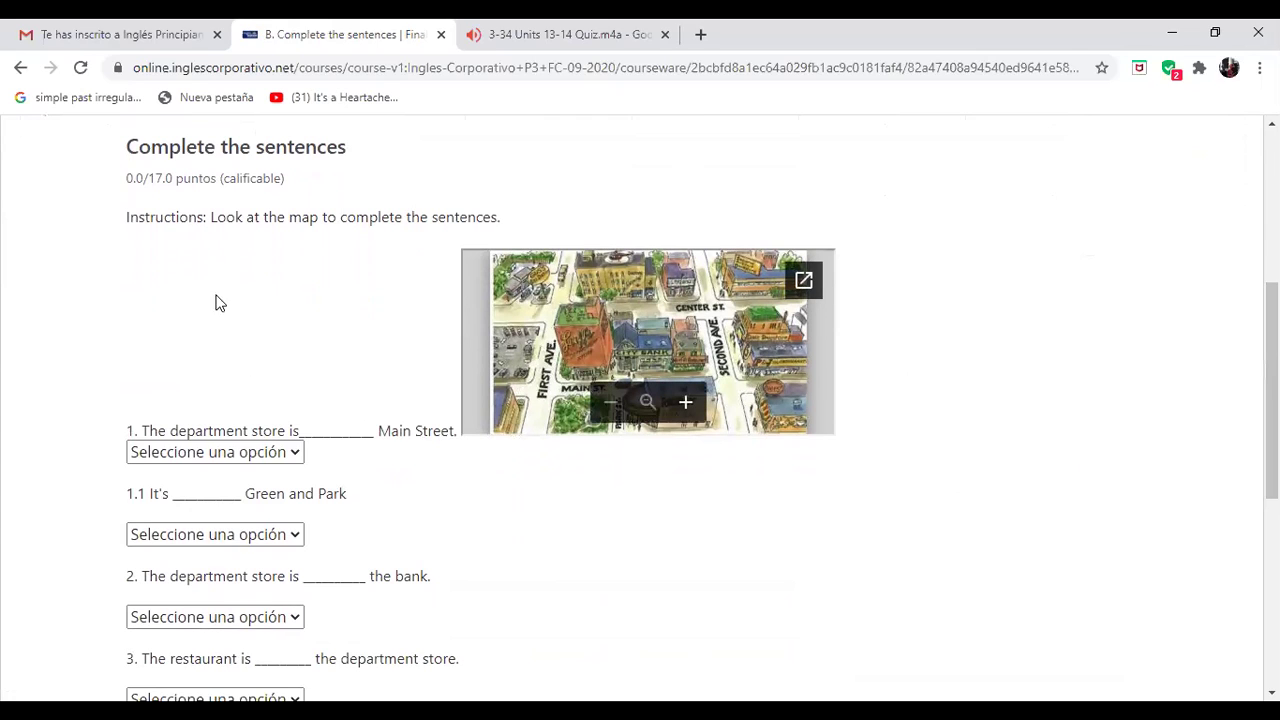
{"action": "left_click", "coordinate": [296, 456]}
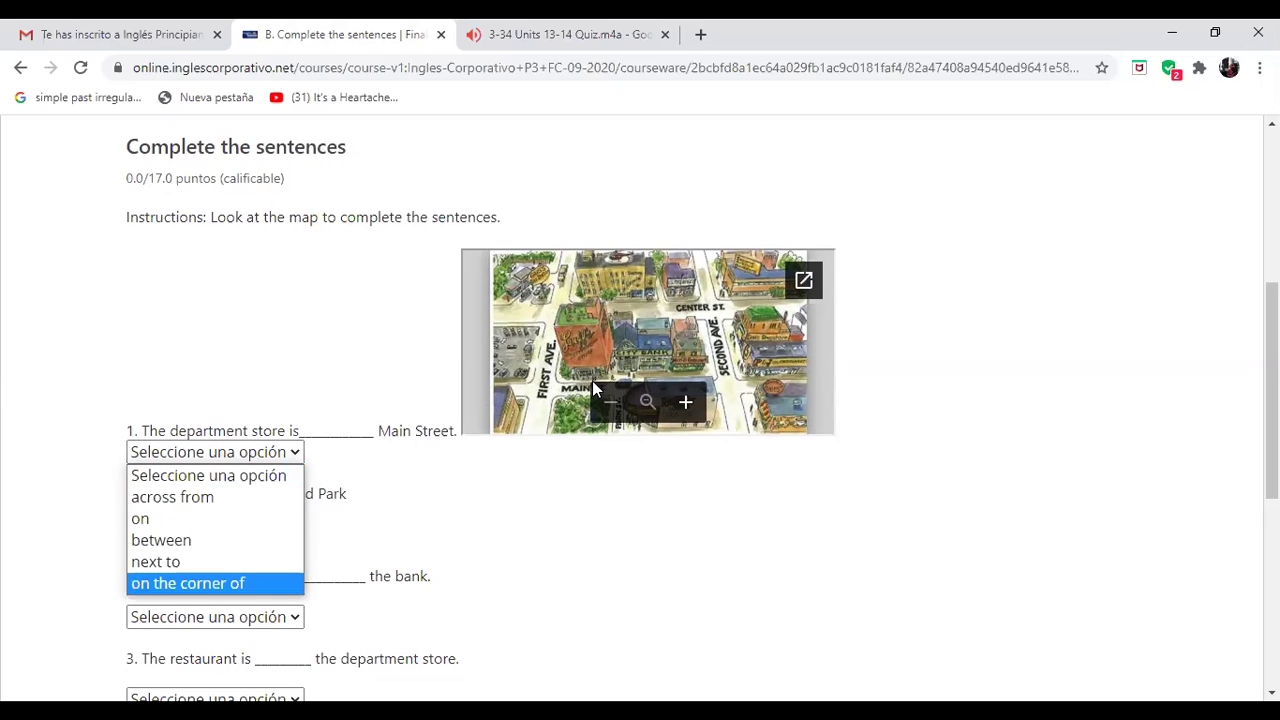
{"action": "left_click", "coordinate": [628, 522]}
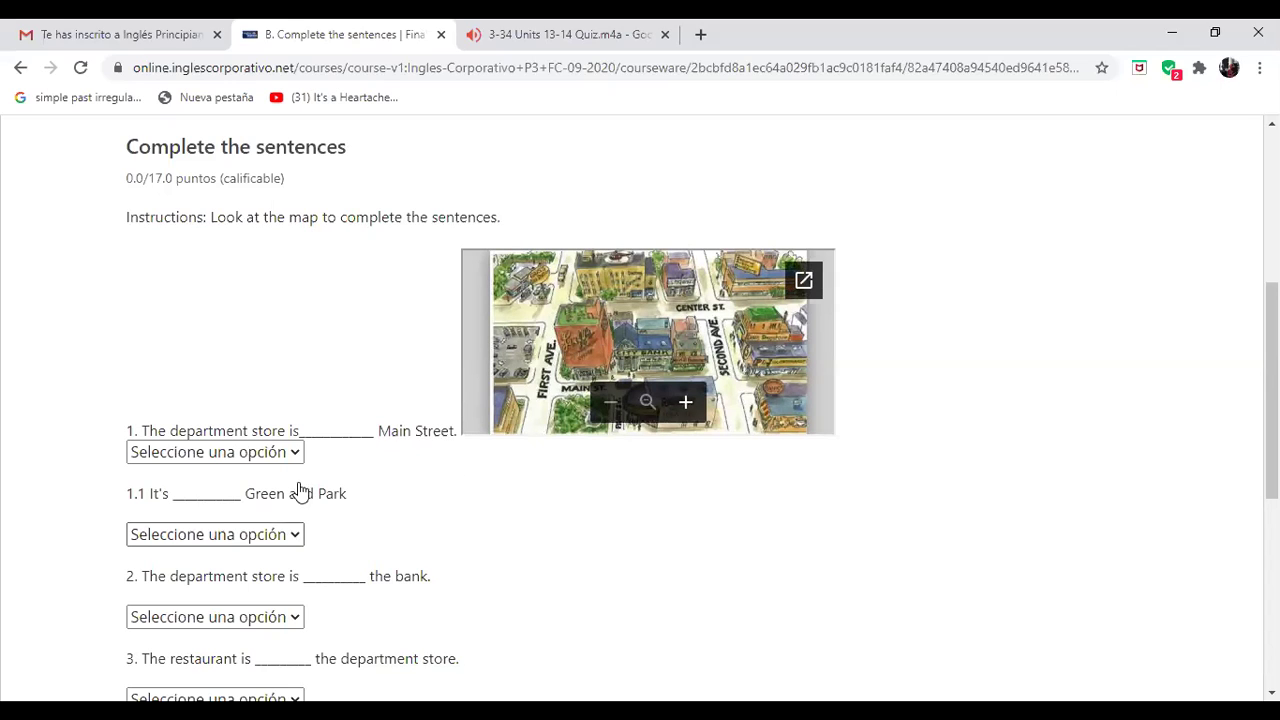
{"action": "left_click", "coordinate": [298, 450]}
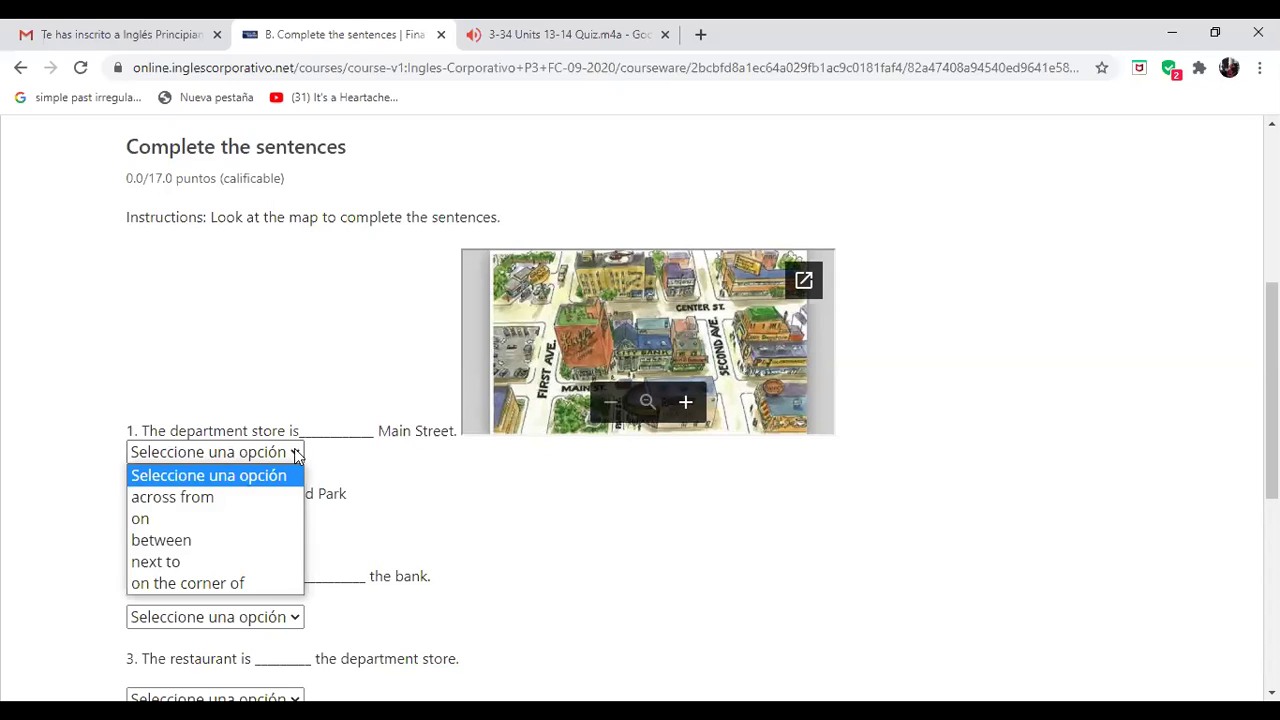
{"action": "left_click", "coordinate": [219, 529]}
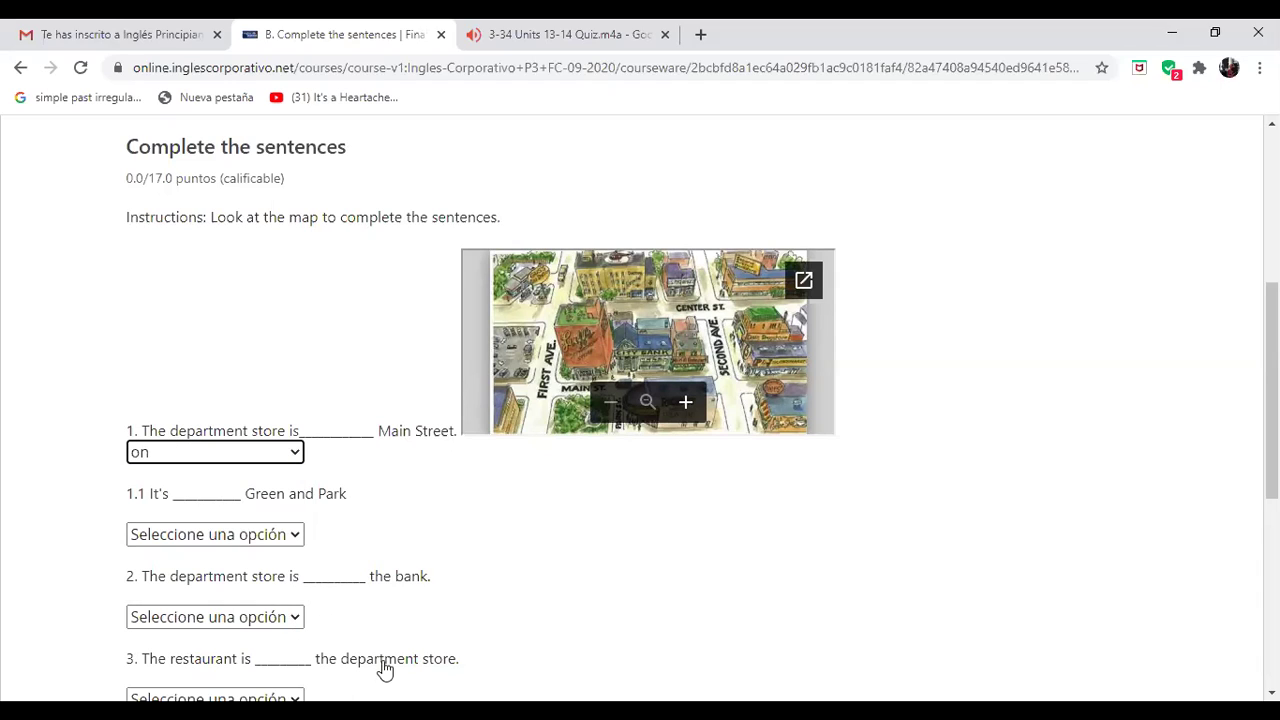
Enlarge the exercise's street map, view it in a separate tab and return to the exam.
{"action": "scroll", "coordinate": [640, 415], "scroll_direction": "down", "scroll_amount": 1}
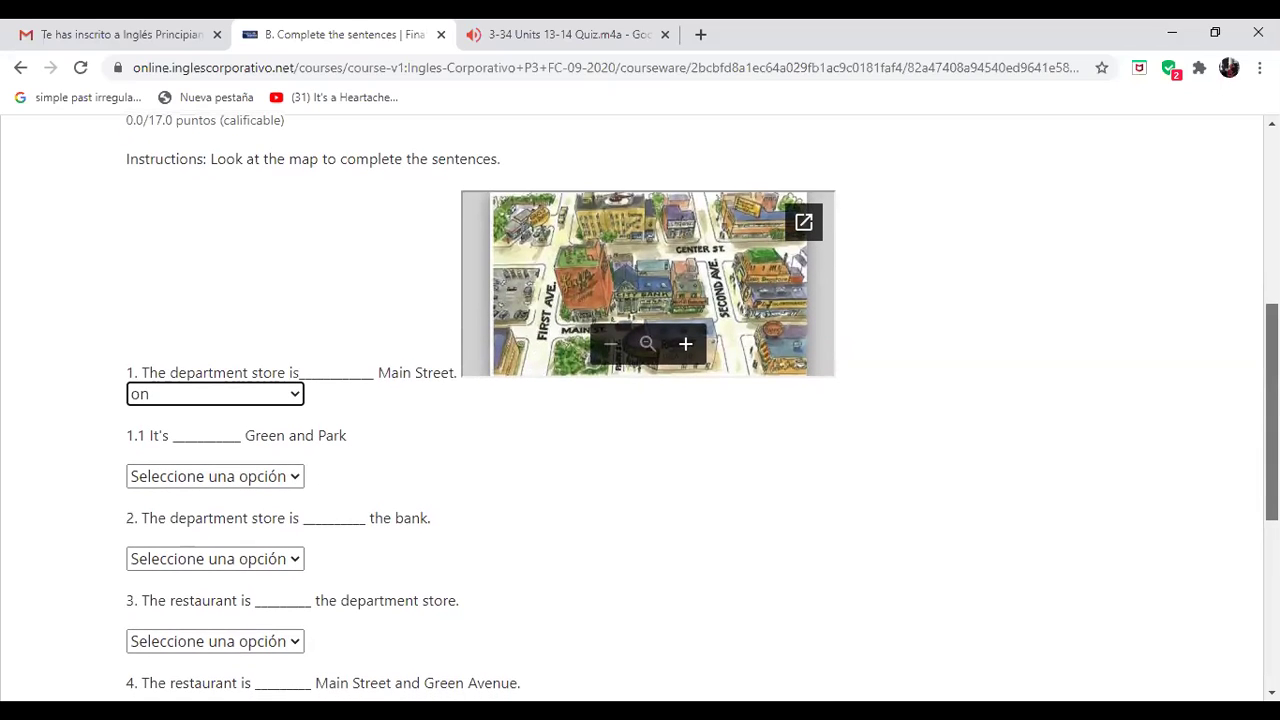
{"action": "left_click", "coordinate": [679, 355]}
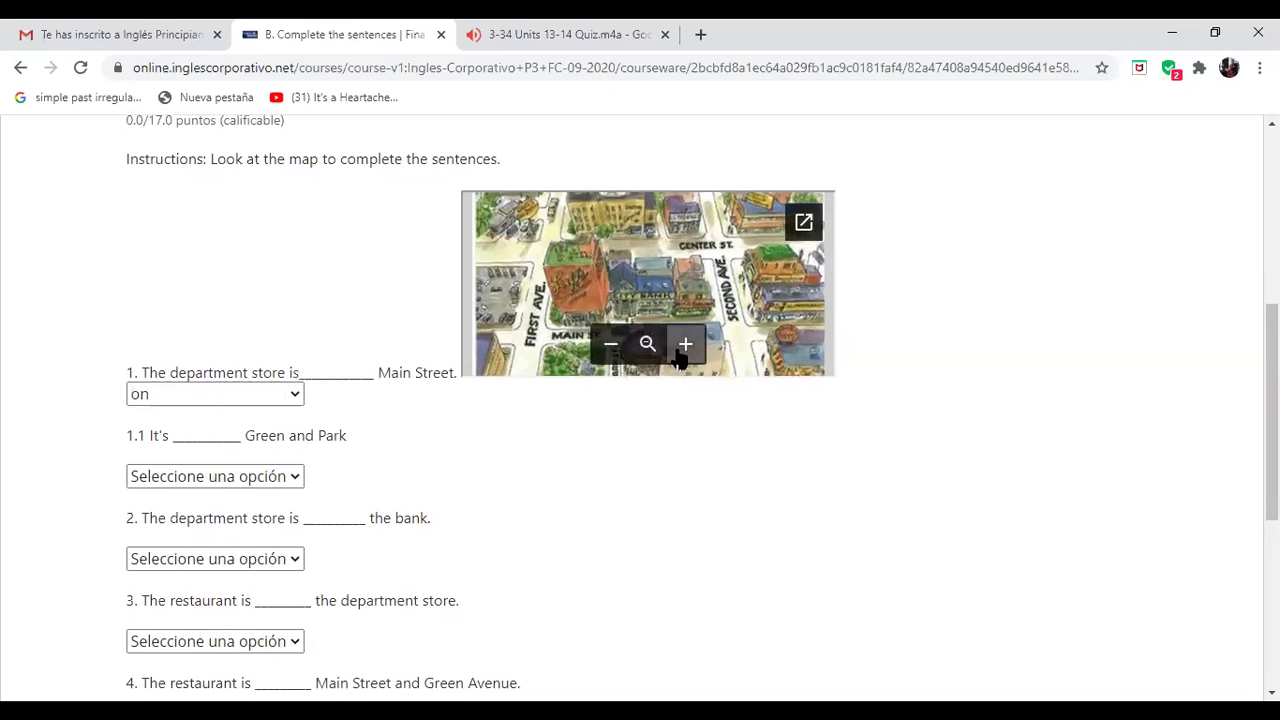
{"action": "left_click", "coordinate": [804, 223]}
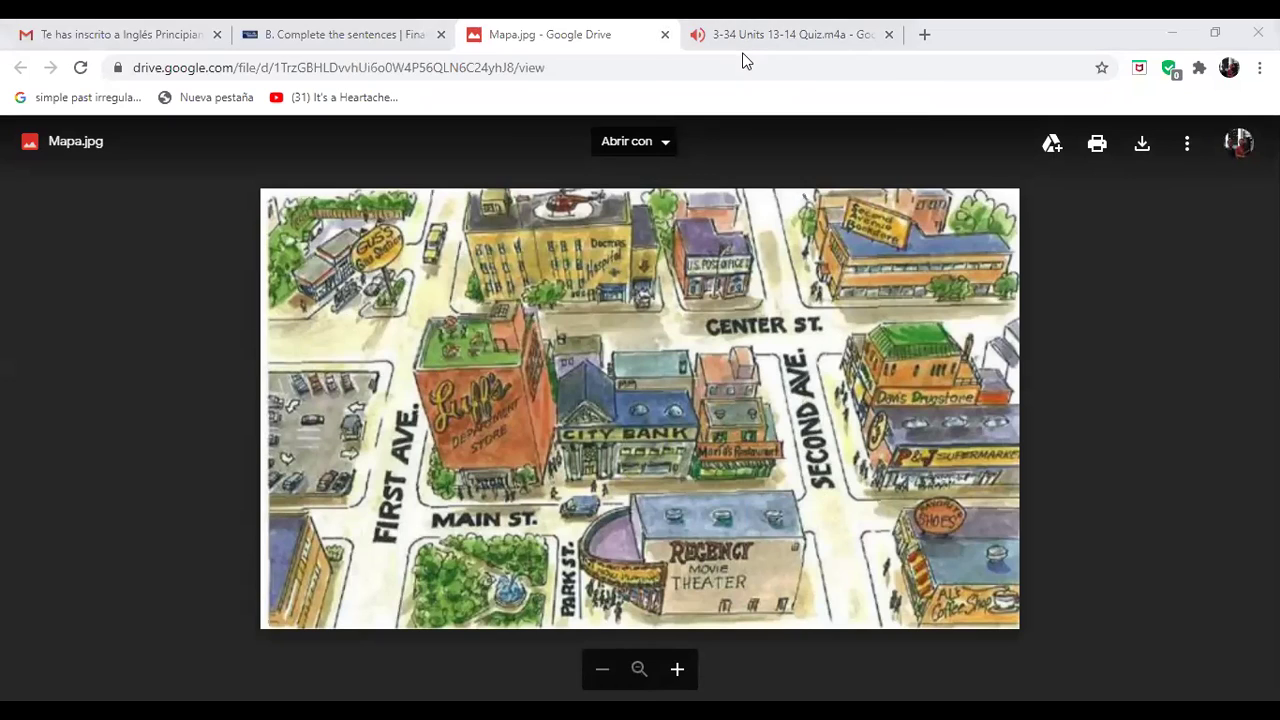
{"action": "left_click", "coordinate": [364, 40]}
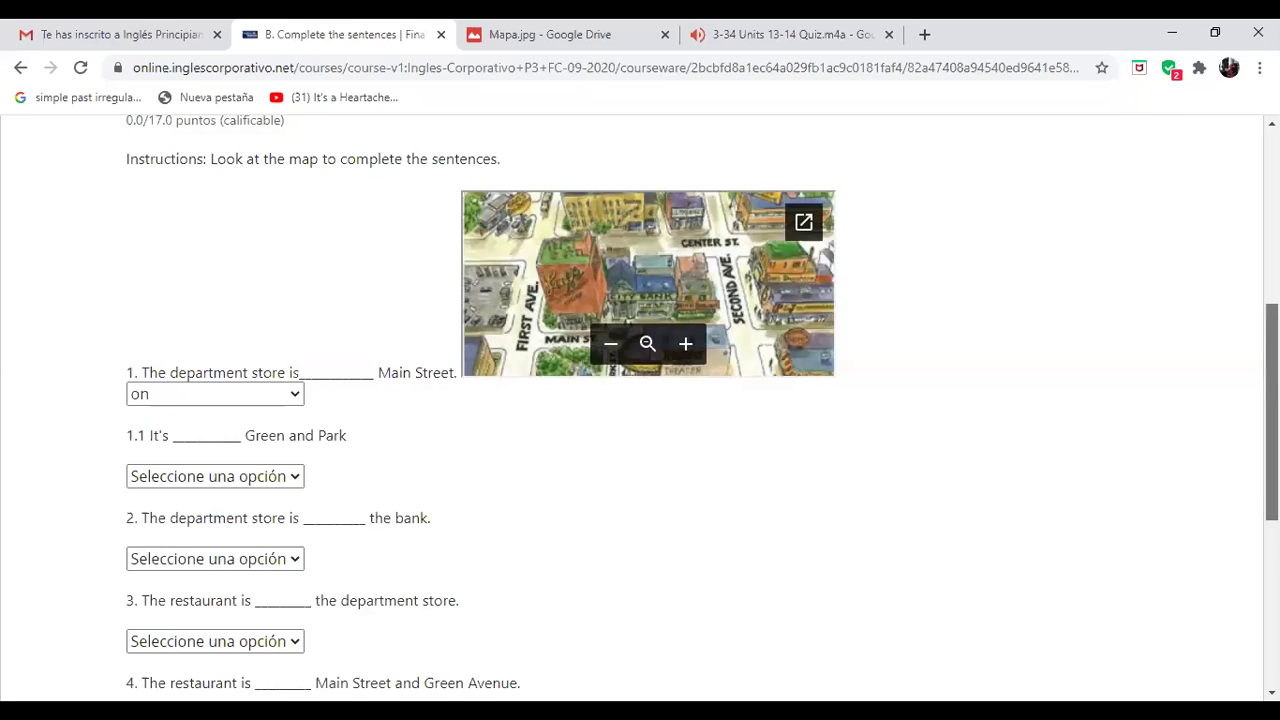
Close the 3-34 Units 13-14 Quiz audio tab and examine the street map for the restaurant's location.
{"action": "scroll", "coordinate": [1271, 420], "scroll_direction": "down", "scroll_amount": 2}
{"action": "left_click", "coordinate": [296, 422]}
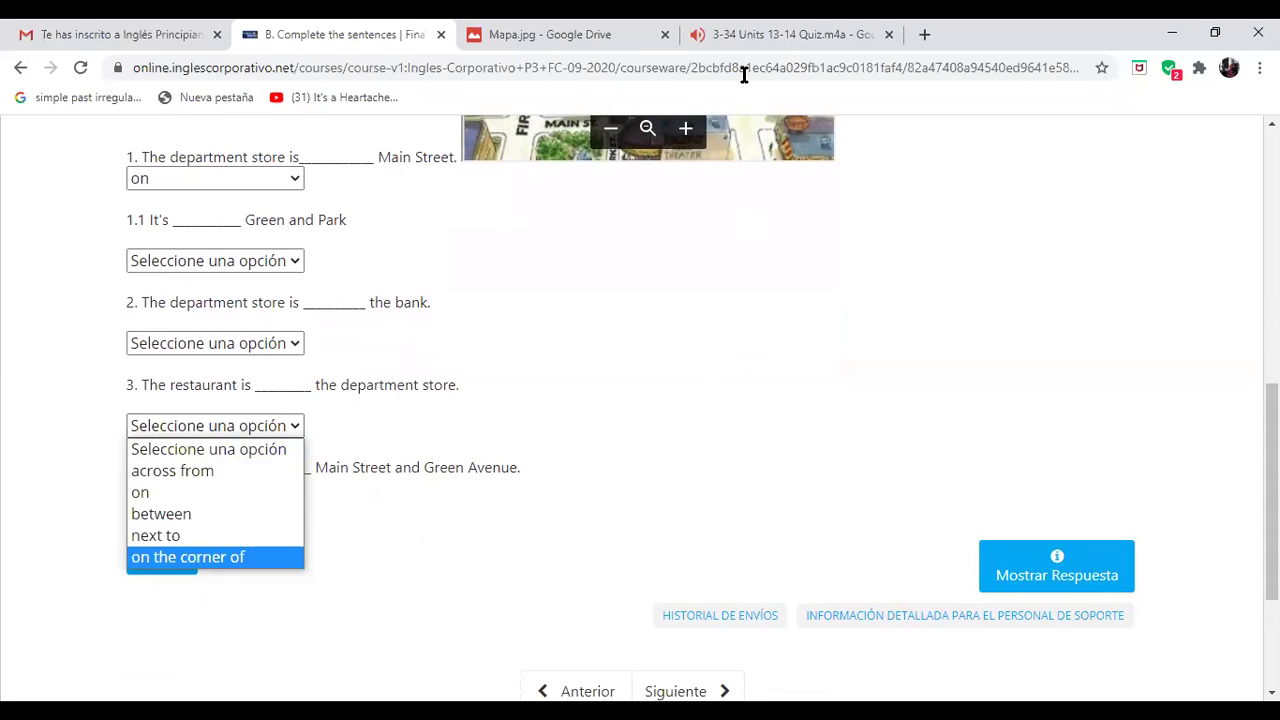
{"action": "left_click", "coordinate": [785, 40]}
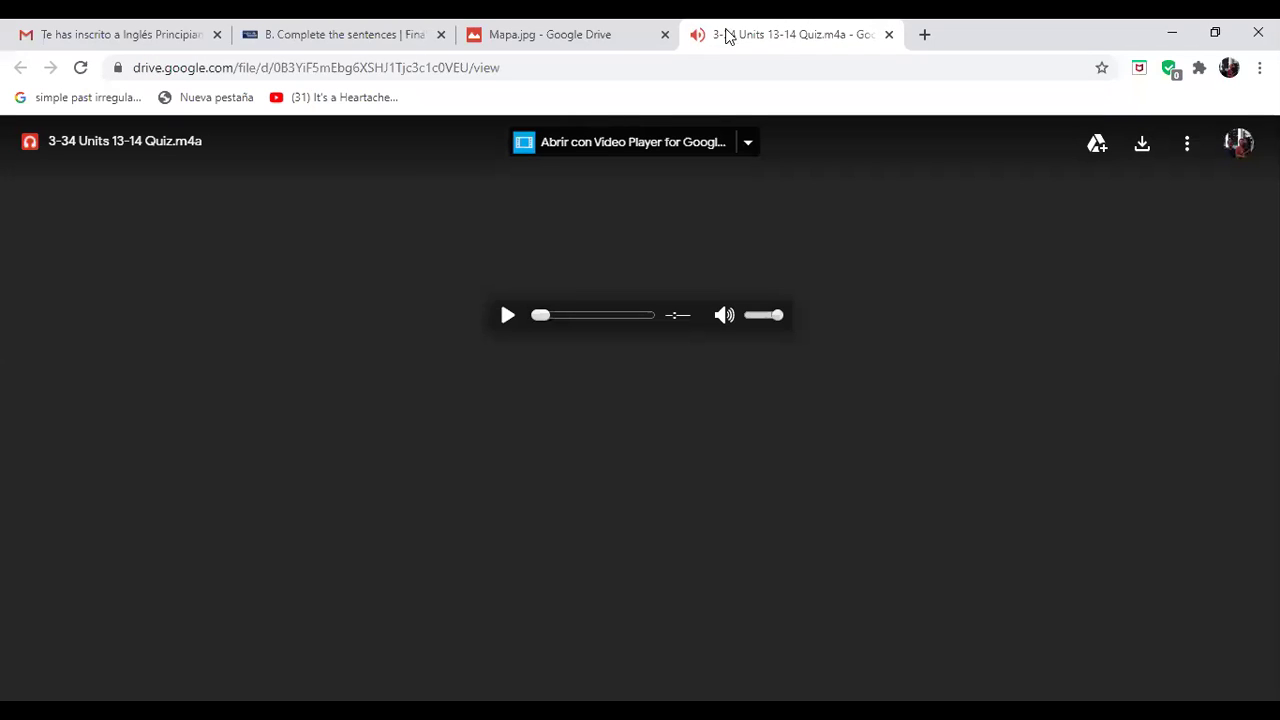
{"action": "left_click", "coordinate": [609, 30]}
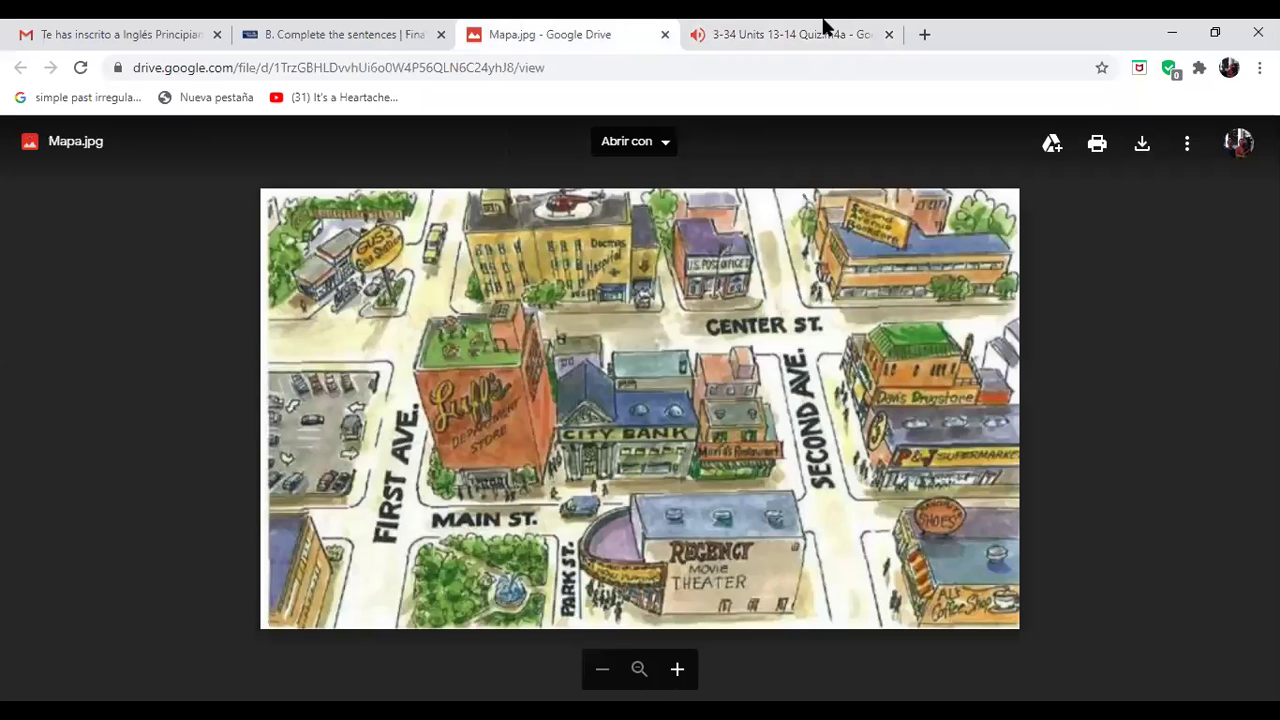
{"action": "left_click", "coordinate": [889, 34]}
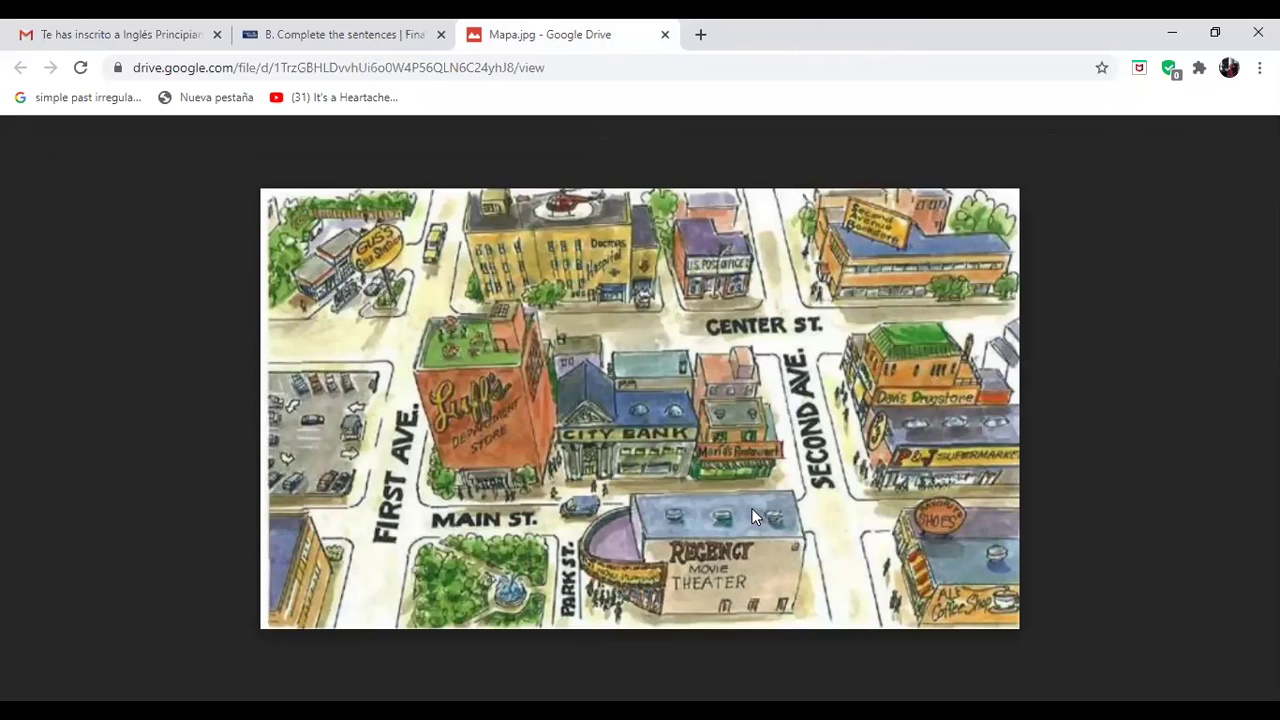
Return to the exam and answer sentence 3 about the restaurant and the department store with "next to".
{"action": "left_click", "coordinate": [329, 34]}
{"action": "left_click", "coordinate": [297, 424]}
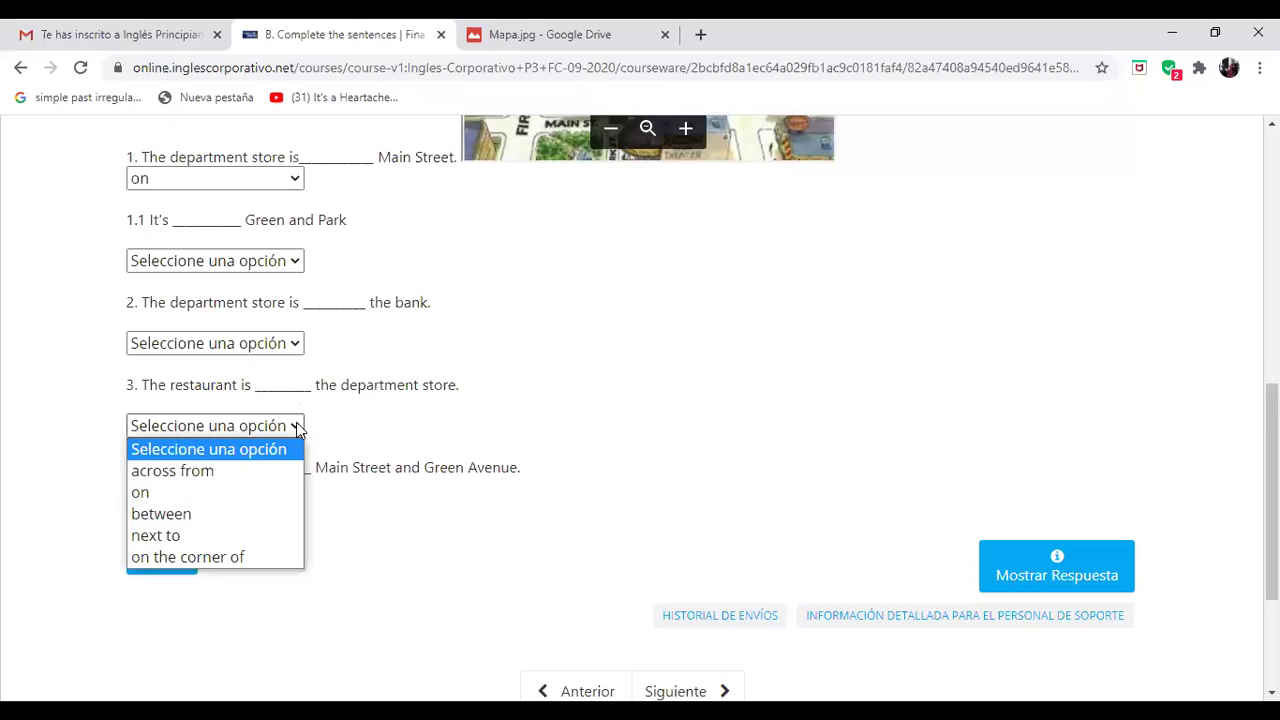
{"action": "left_click", "coordinate": [186, 537]}
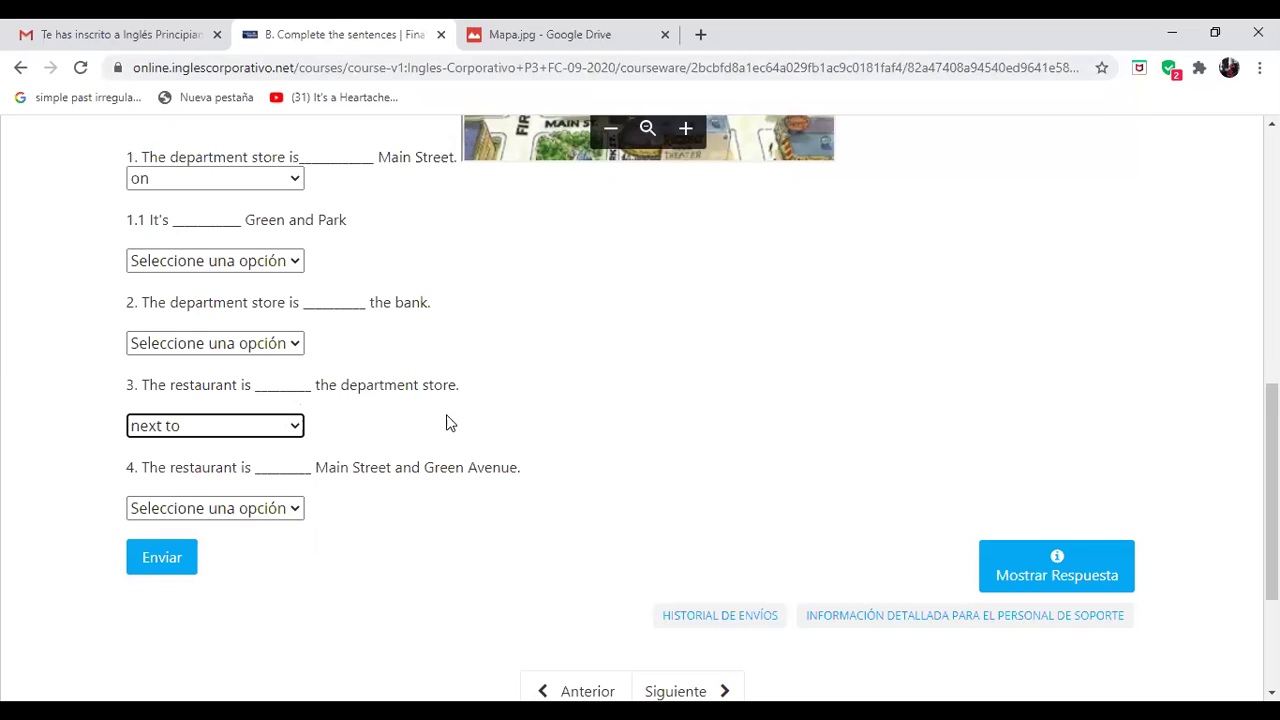
Go on to section C, Select the best answer, and answer question 1 with "No, They weren't. My Parents were born in Japan.".
{"action": "scroll", "coordinate": [1066, 674], "scroll_direction": "down", "scroll_amount": 3}
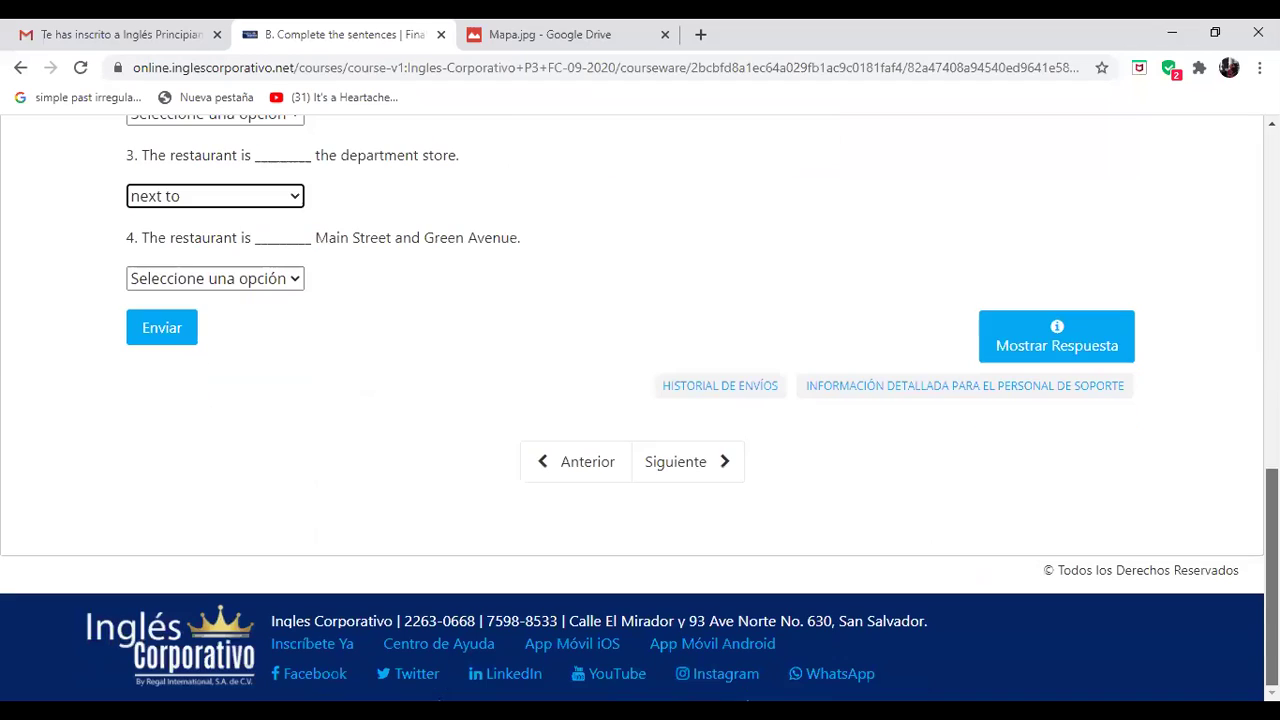
{"action": "left_click", "coordinate": [688, 466]}
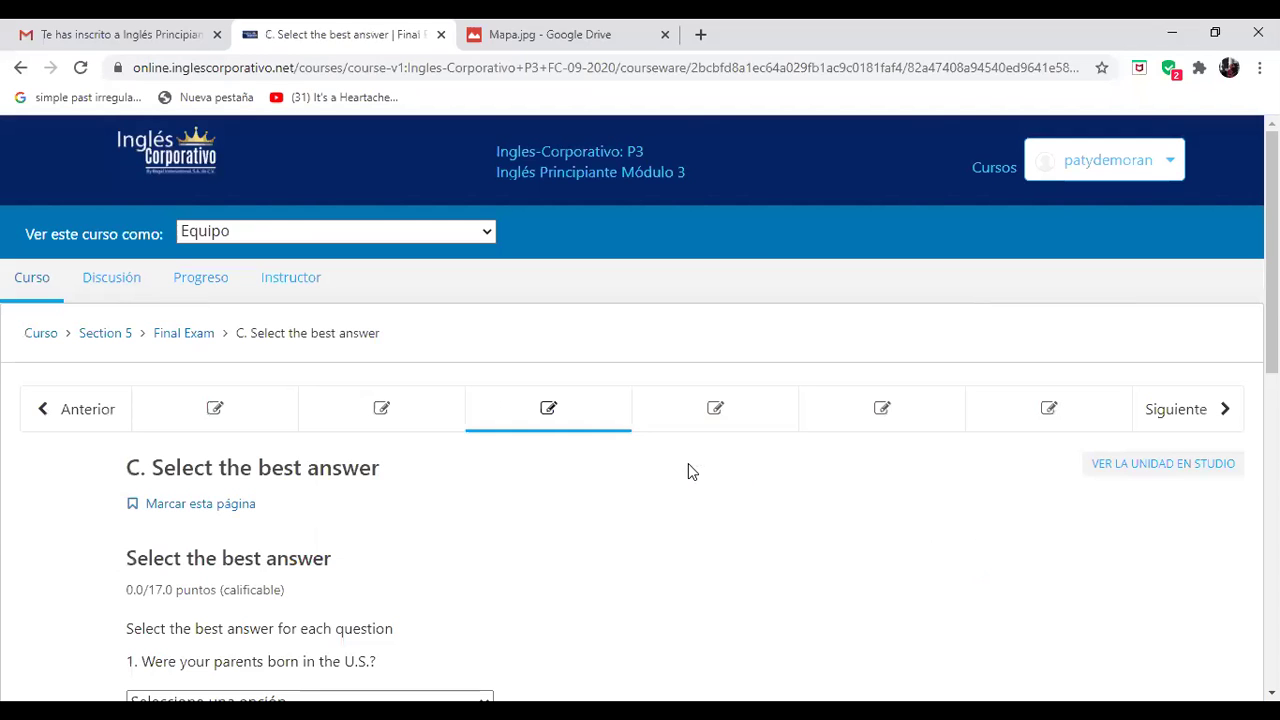
{"action": "scroll", "coordinate": [688, 471], "scroll_direction": "down", "scroll_amount": 1}
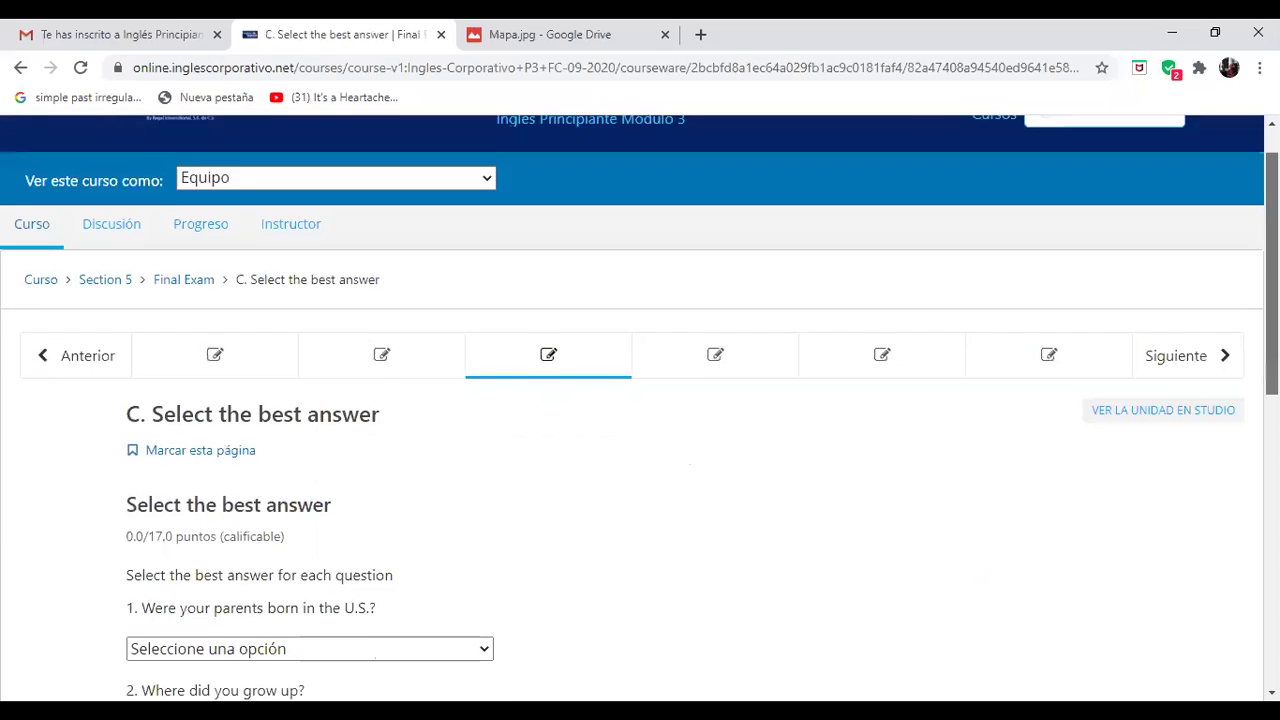
{"action": "scroll", "coordinate": [688, 471], "scroll_direction": "down", "scroll_amount": 1}
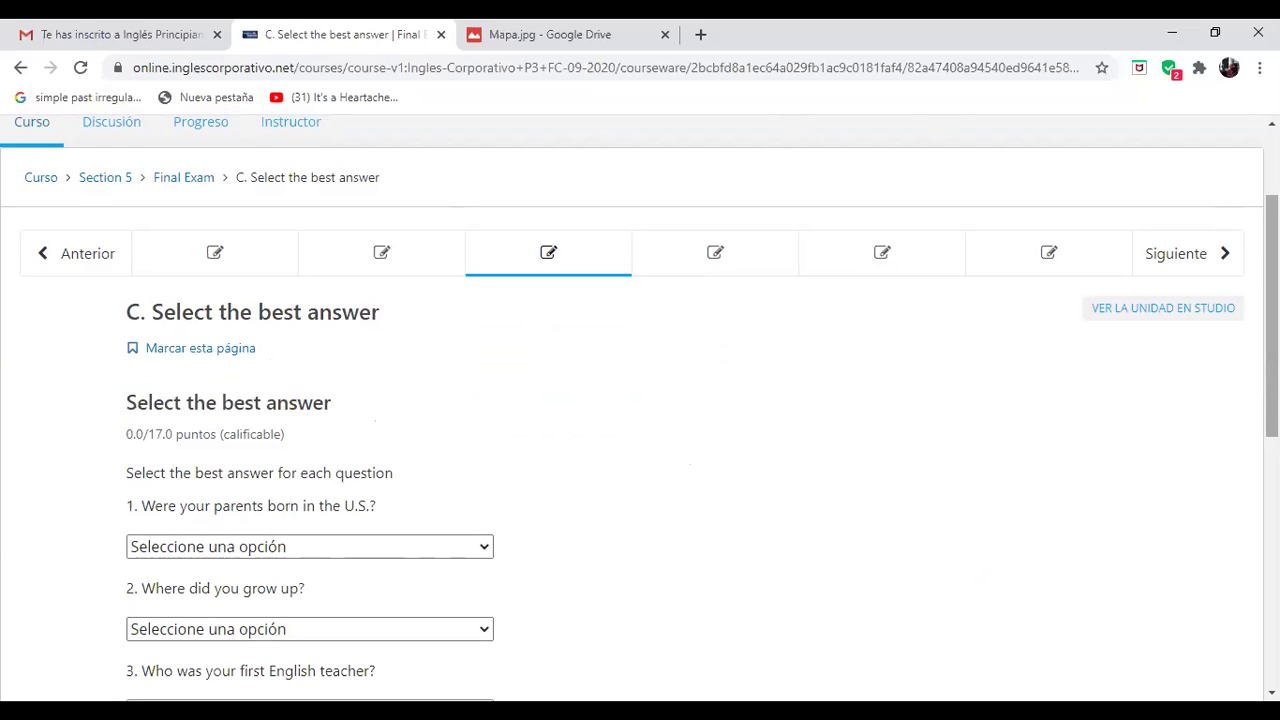
{"action": "scroll", "coordinate": [1270, 330], "scroll_direction": "down", "scroll_amount": 3}
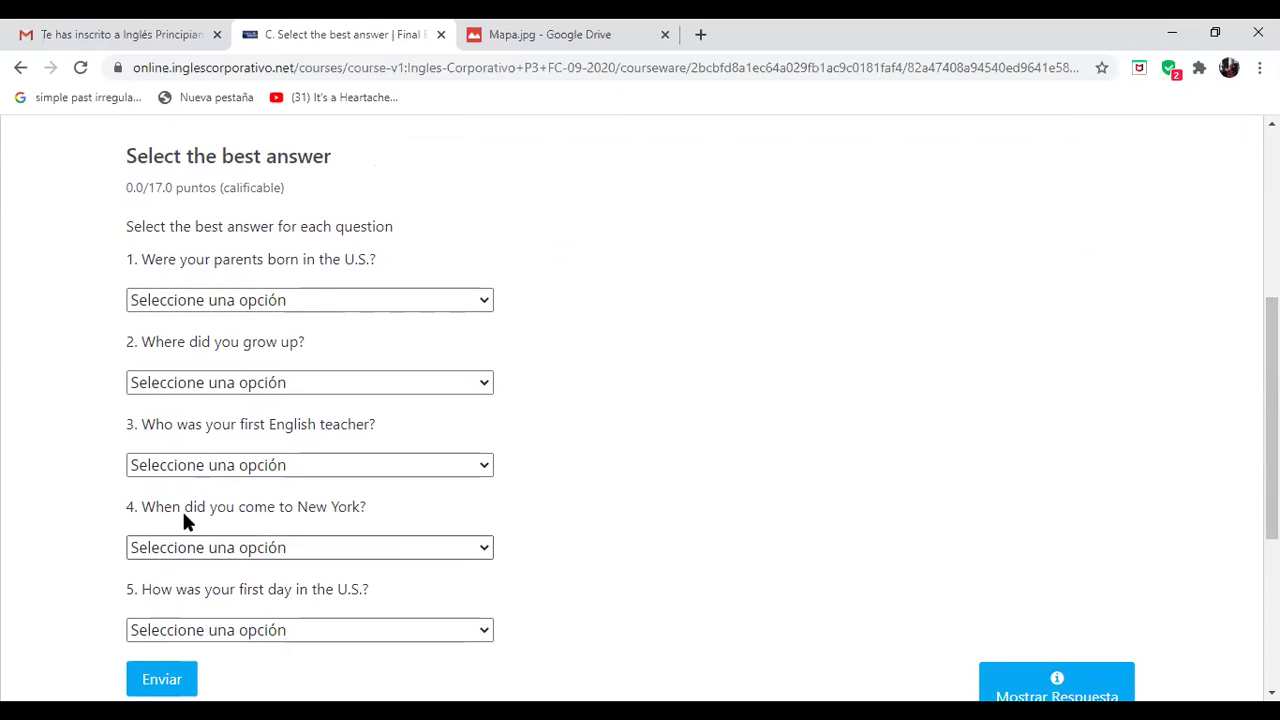
{"action": "left_click", "coordinate": [485, 303]}
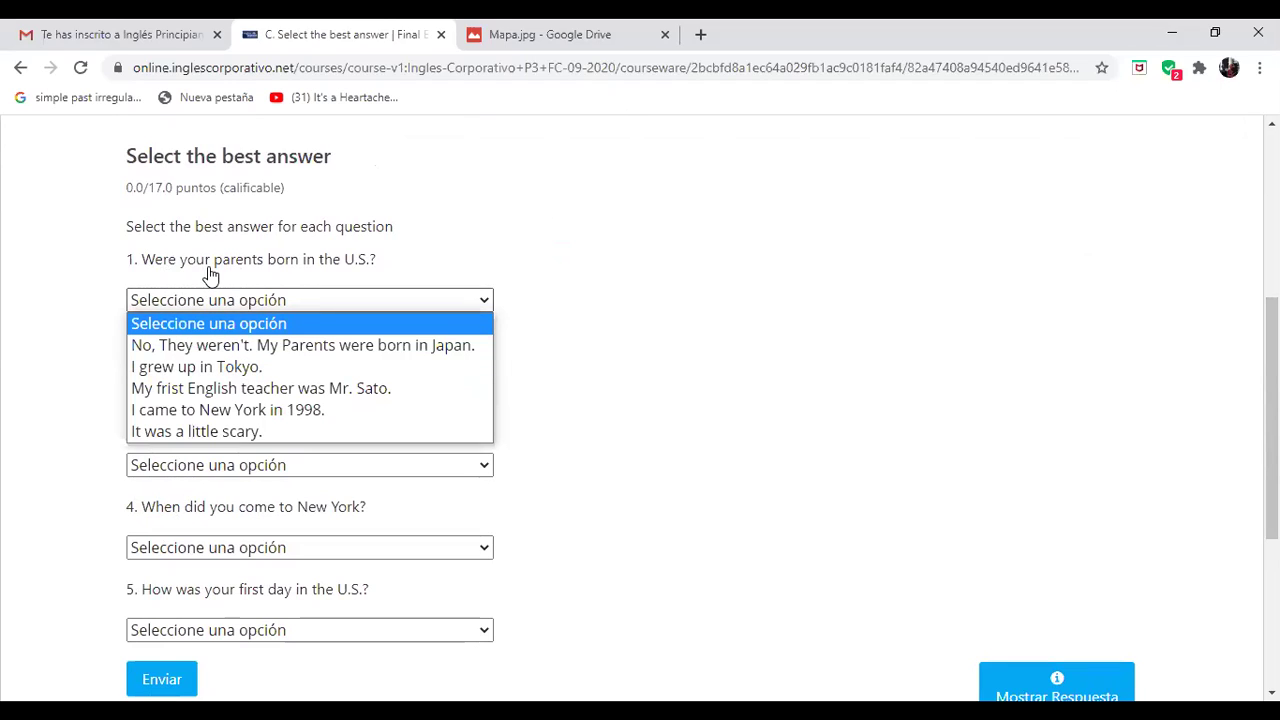
{"action": "left_click", "coordinate": [220, 345]}
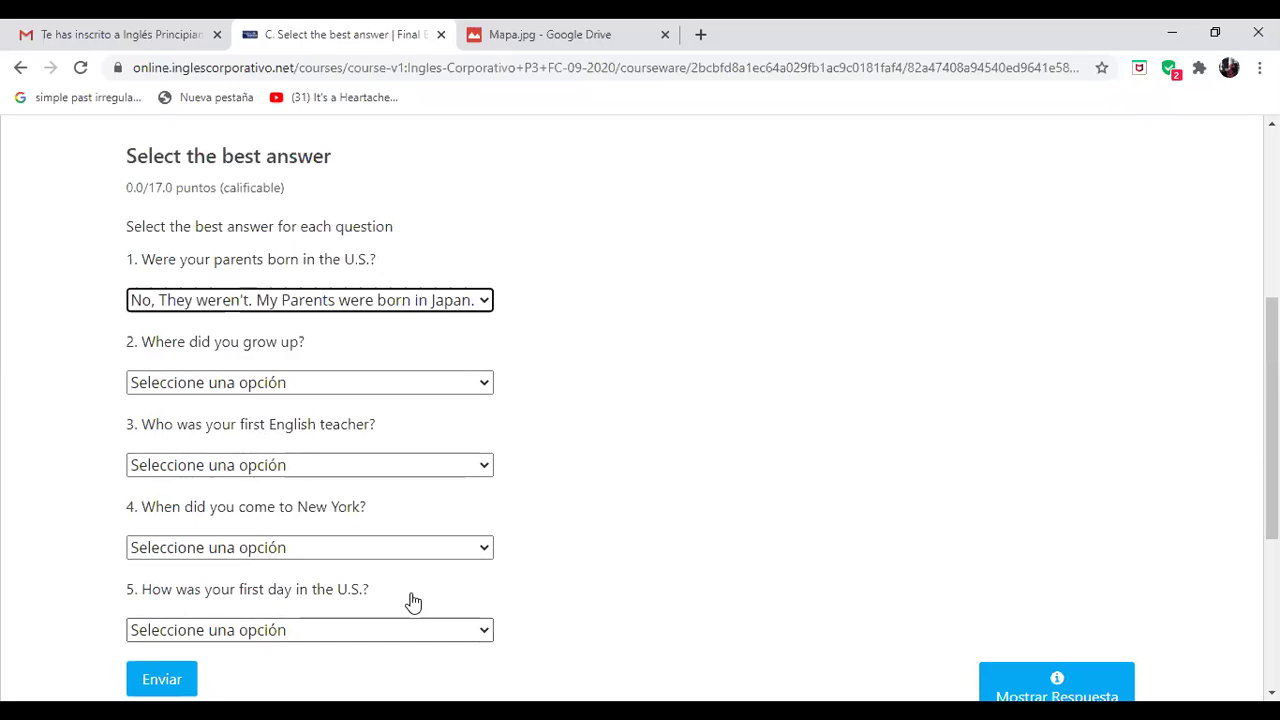
Answer question 2, "Where did you grow up?", with "I grew up in Tokyo.".
{"action": "left_click", "coordinate": [487, 386]}
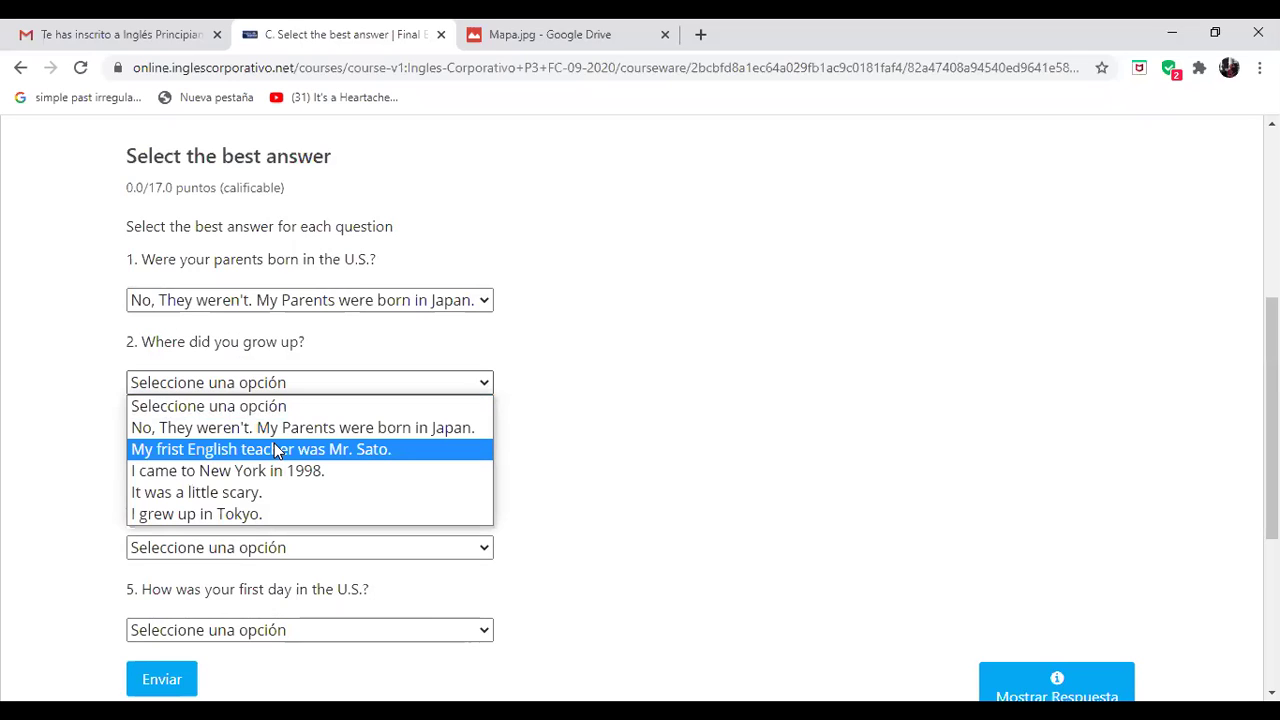
{"action": "left_click", "coordinate": [240, 406]}
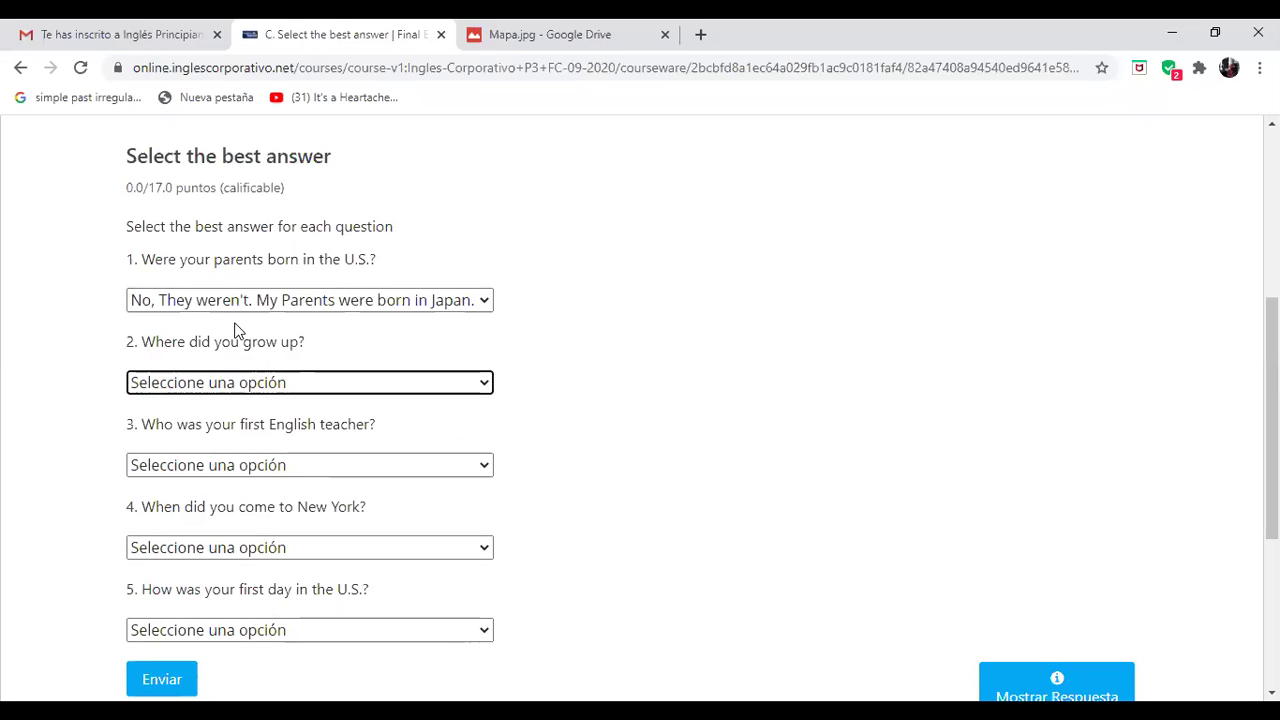
{"action": "left_click", "coordinate": [490, 388]}
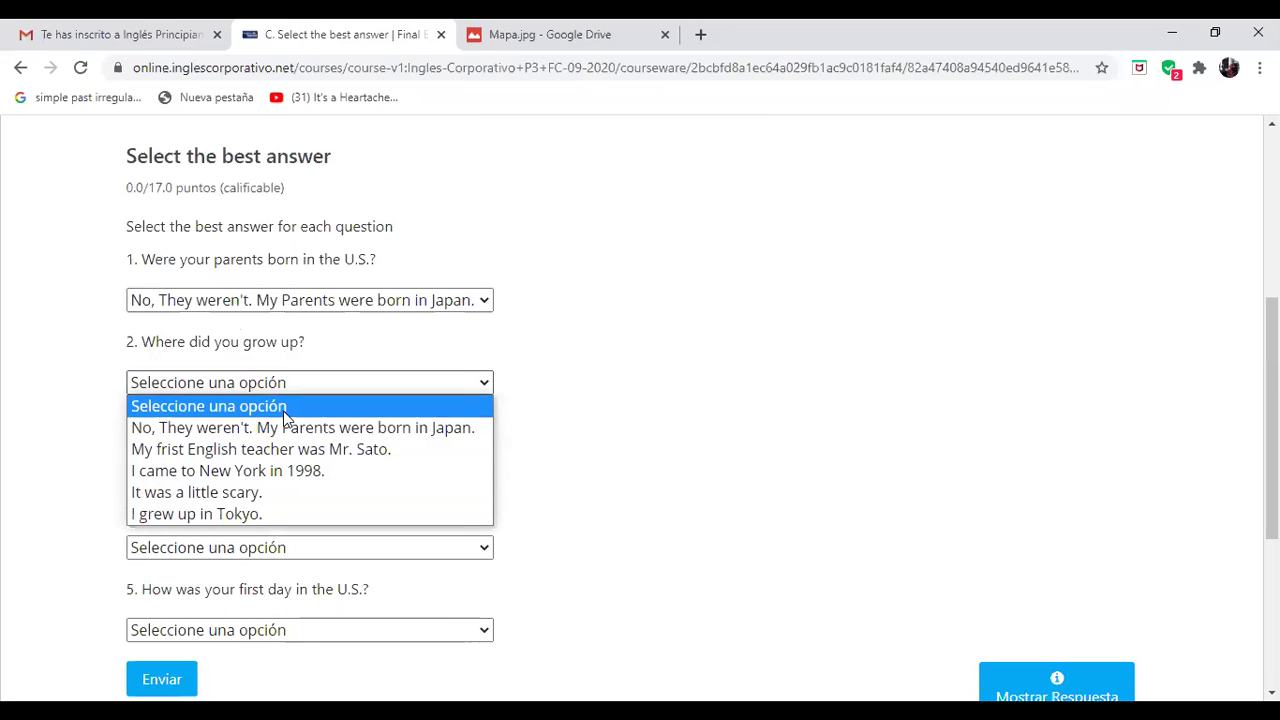
{"action": "left_click", "coordinate": [248, 514]}
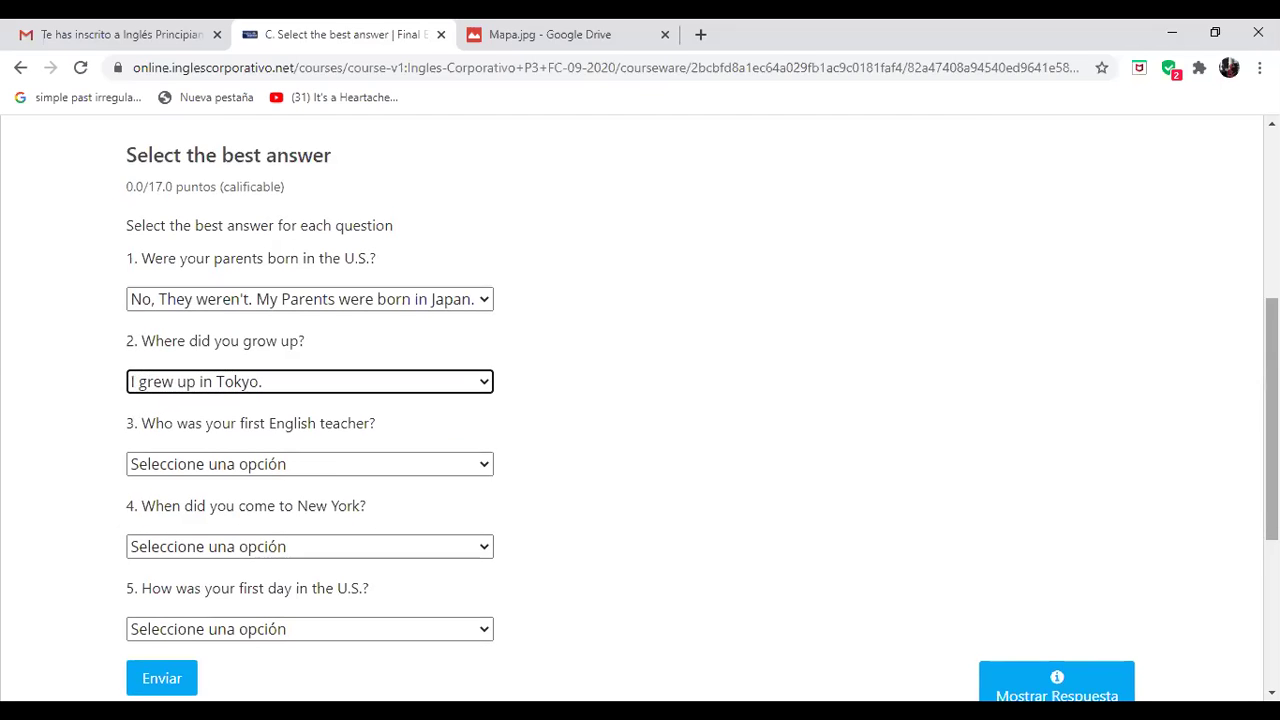
Go on to section D of the exam, Match the verbs to the nouns.
{"action": "scroll", "coordinate": [1271, 400], "scroll_direction": "down", "scroll_amount": 1}
{"action": "scroll", "coordinate": [702, 408], "scroll_direction": "up", "scroll_amount": 1}
{"action": "scroll", "coordinate": [702, 408], "scroll_direction": "down", "scroll_amount": 1}
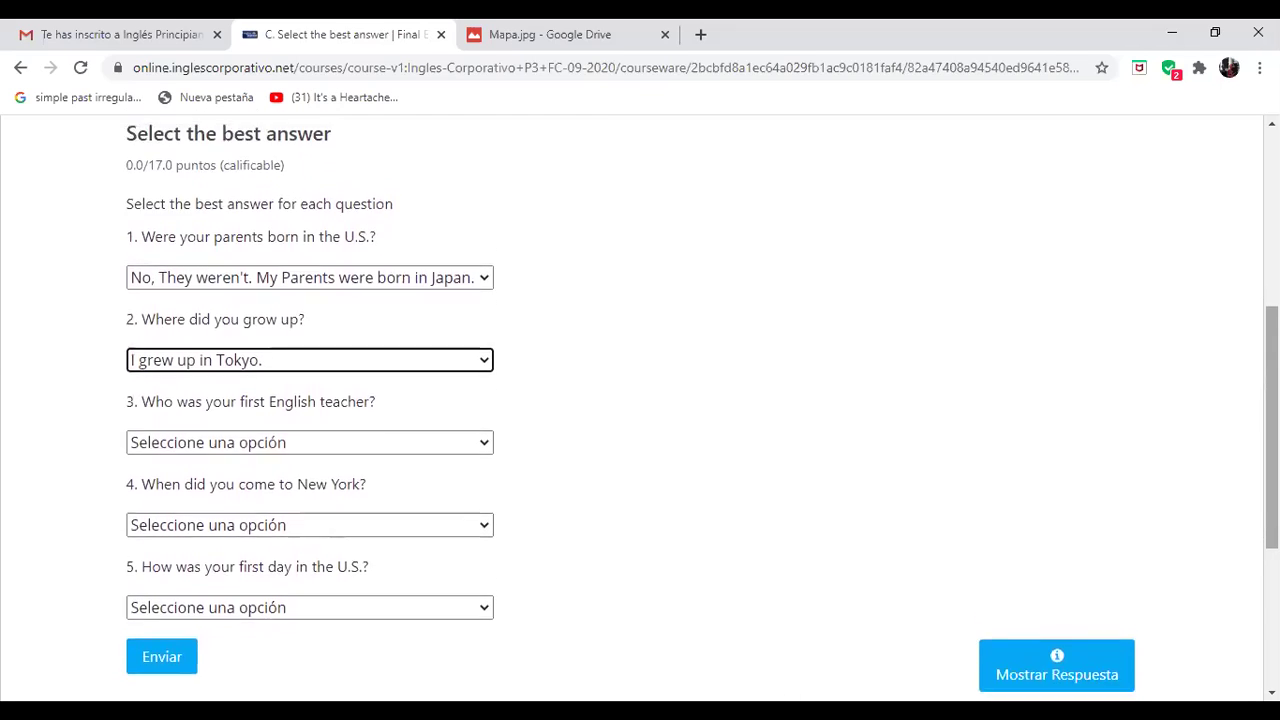
{"action": "scroll", "coordinate": [729, 602], "scroll_direction": "down", "scroll_amount": 1}
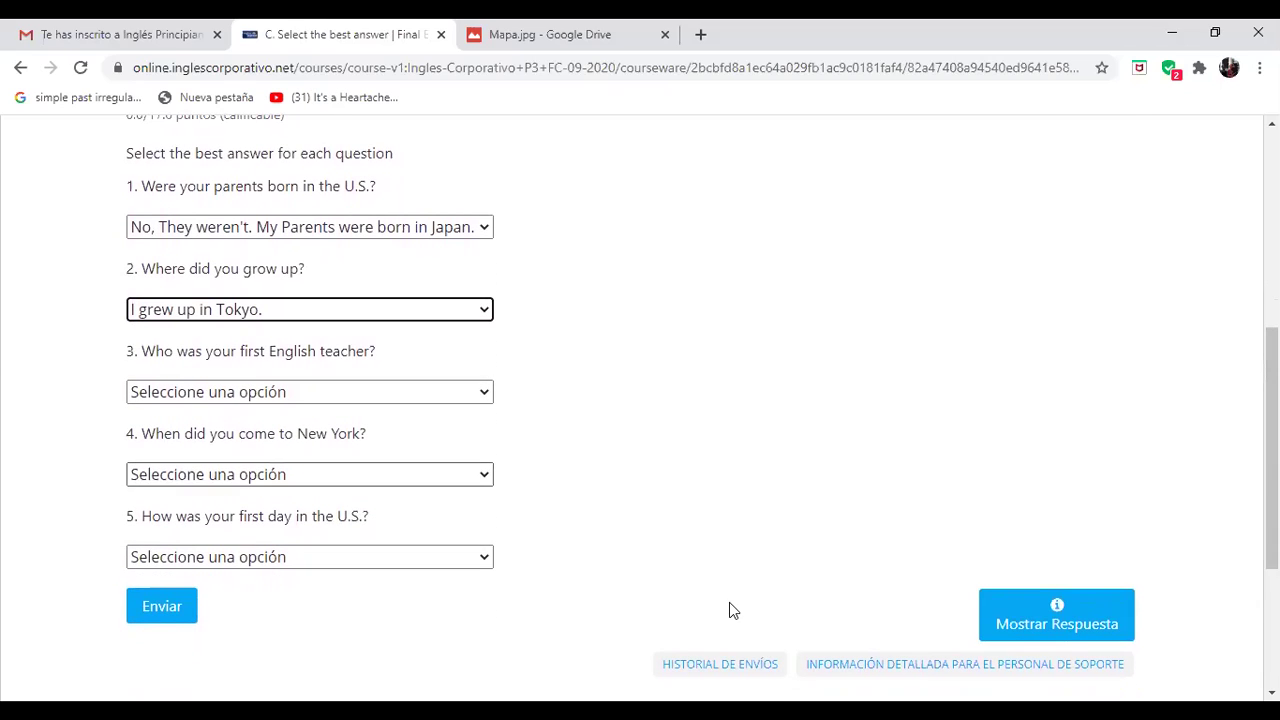
{"action": "scroll", "coordinate": [1230, 474], "scroll_direction": "up", "scroll_amount": 1}
{"action": "scroll", "coordinate": [1235, 470], "scroll_direction": "down", "scroll_amount": 3}
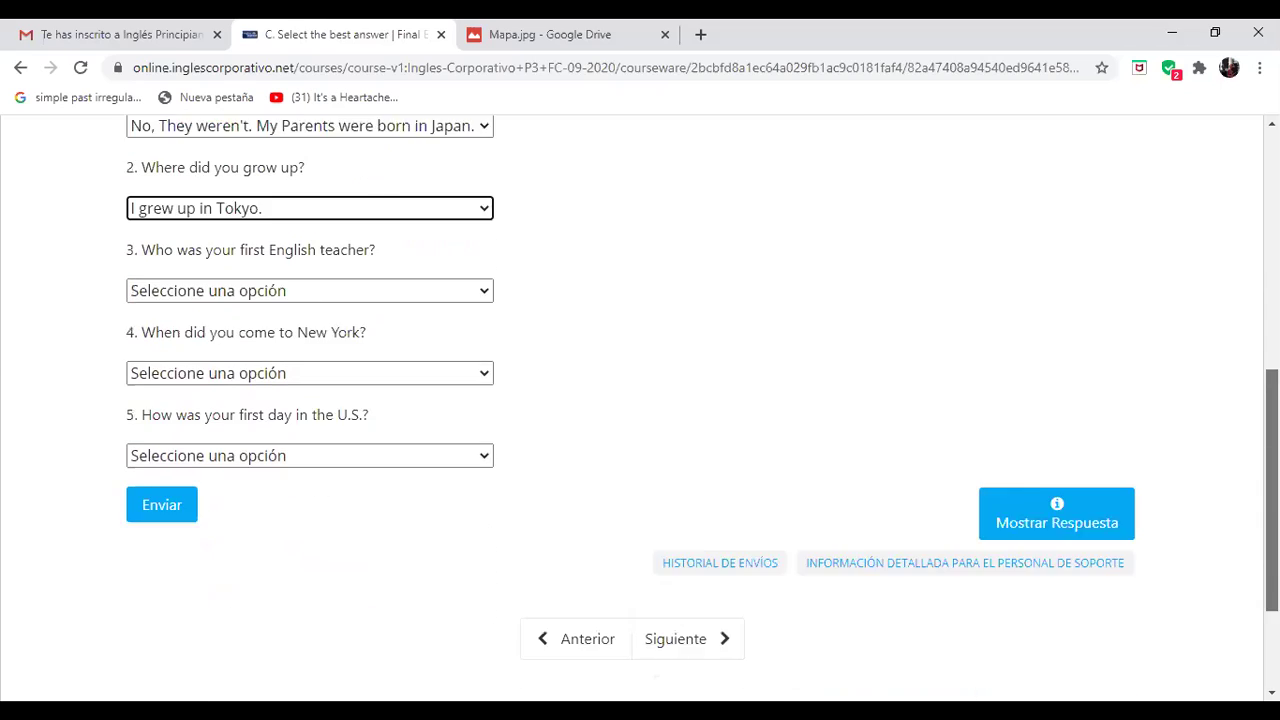
{"action": "left_click", "coordinate": [675, 589]}
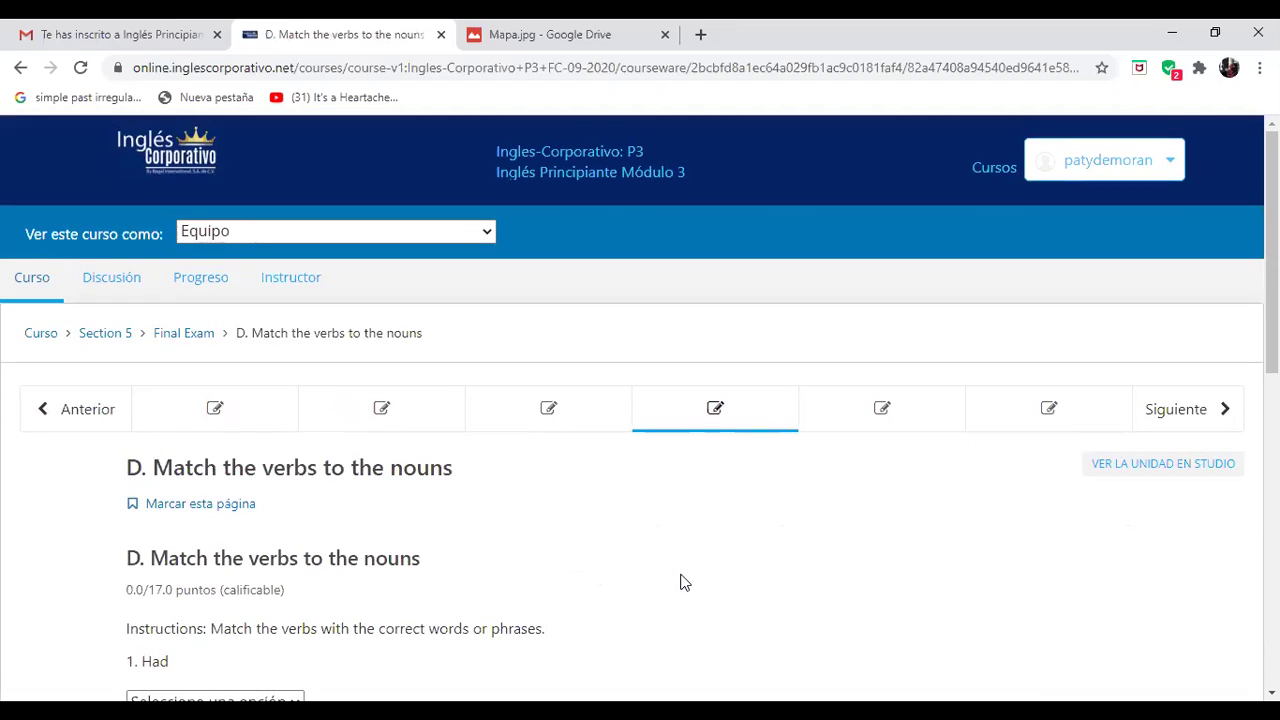
{"action": "scroll", "coordinate": [640, 408], "scroll_direction": "down", "scroll_amount": 3}
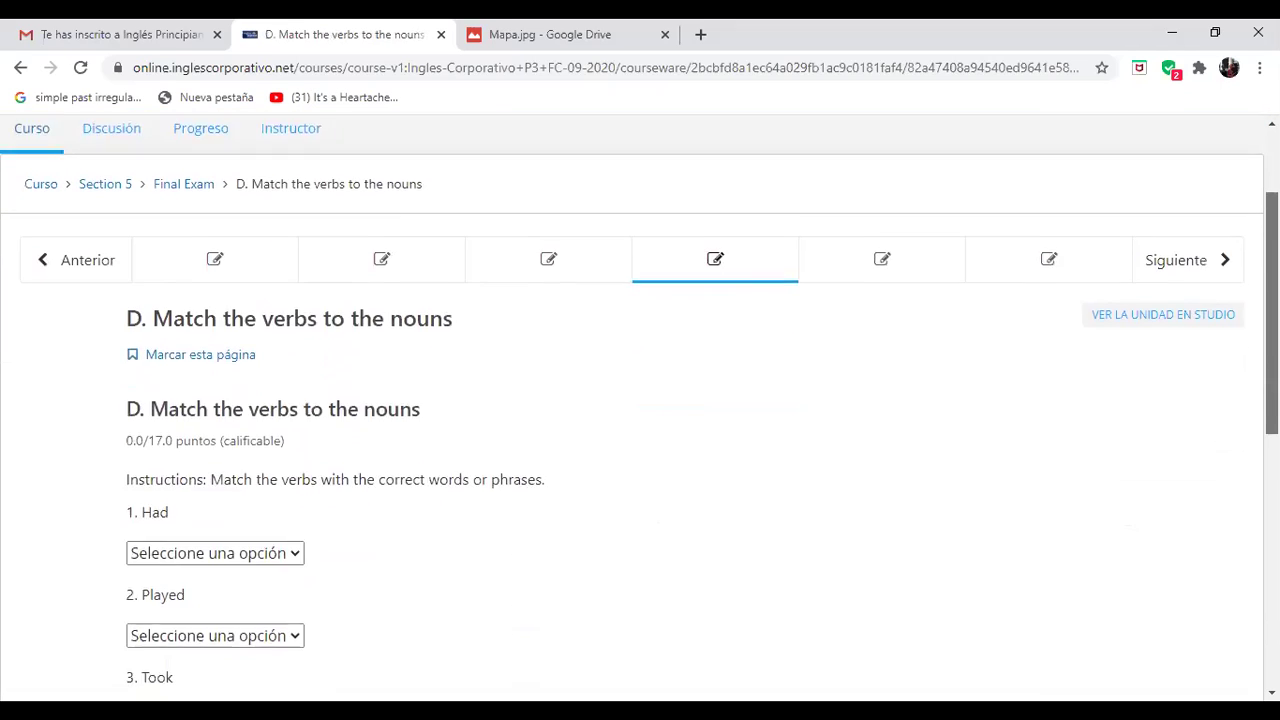
{"action": "scroll", "coordinate": [640, 408], "scroll_direction": "down", "scroll_amount": 1}
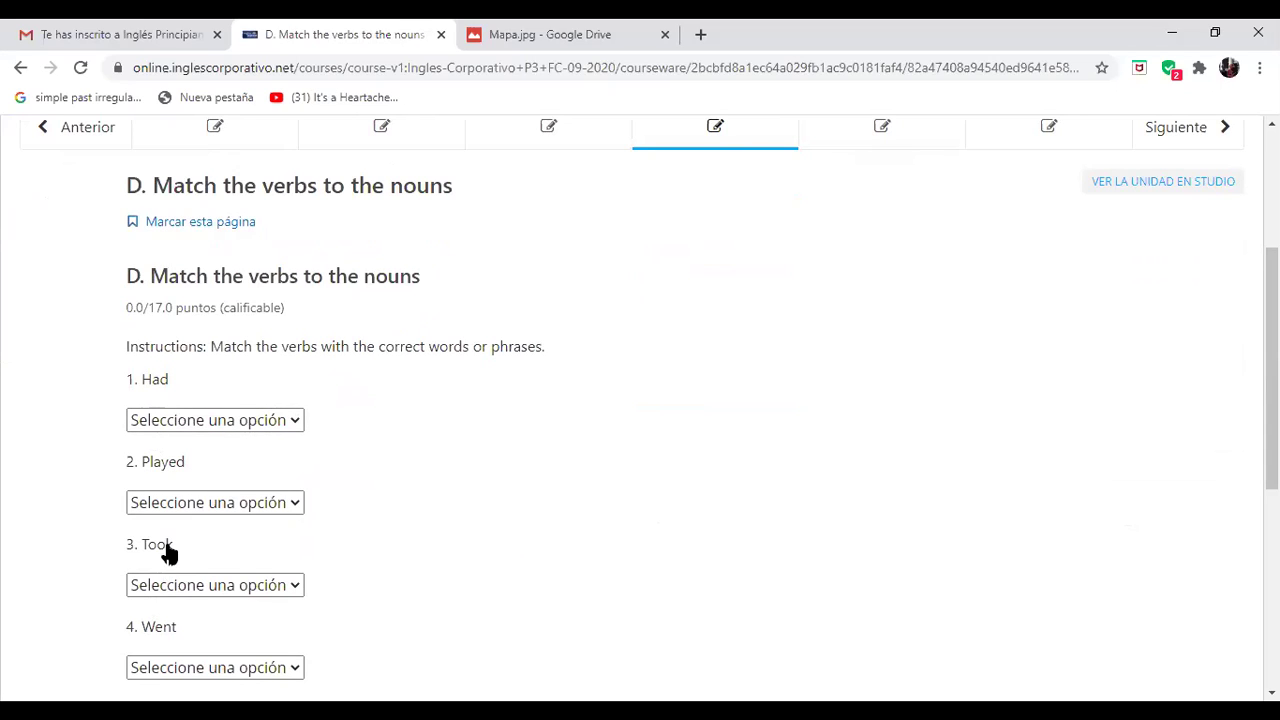
Match the verb "Had" with "a picnic" and the verb "Played" with "tennis".
{"action": "left_click_drag", "start_coordinate": [1272, 360], "coordinate": [1272, 417]}
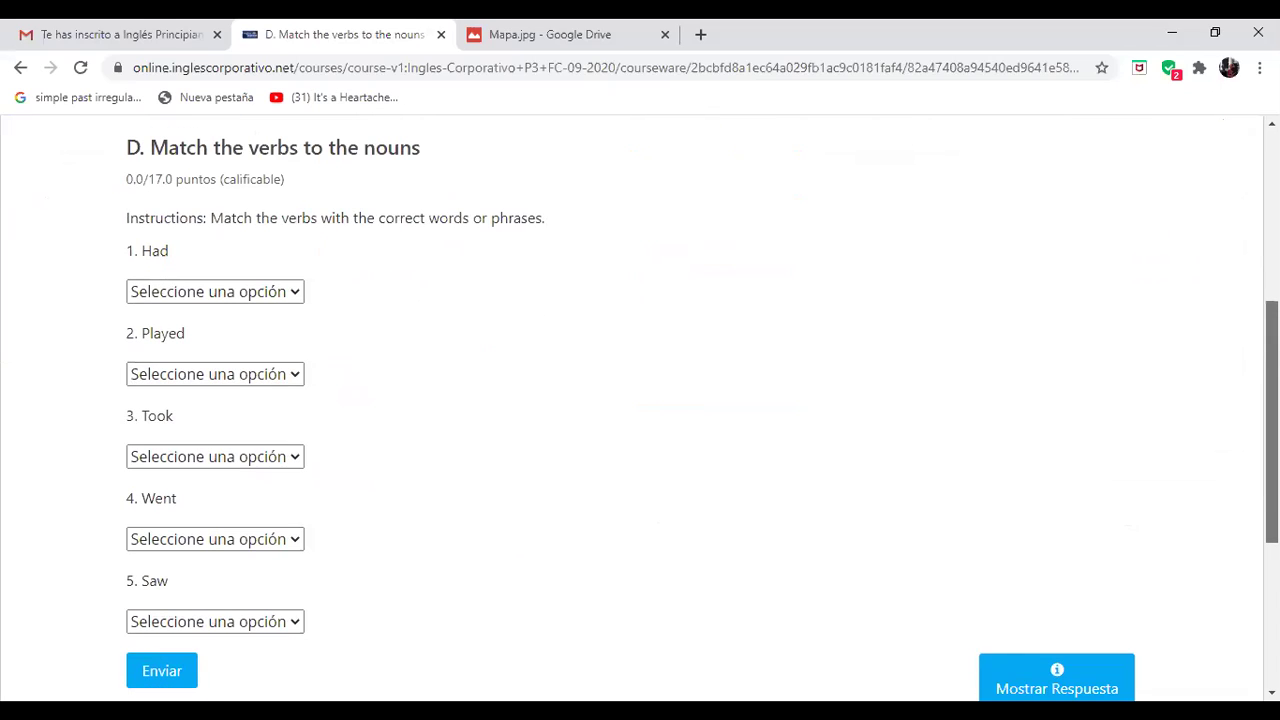
{"action": "left_click", "coordinate": [297, 292]}
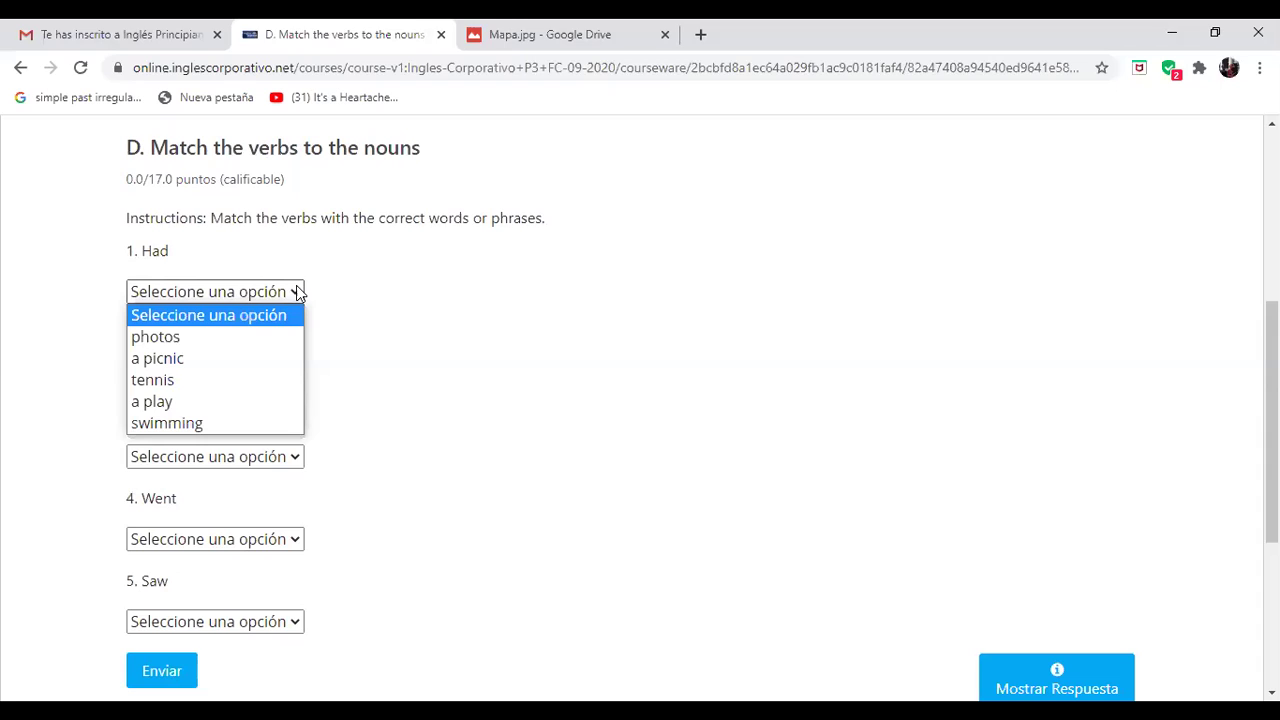
{"action": "left_click", "coordinate": [167, 358]}
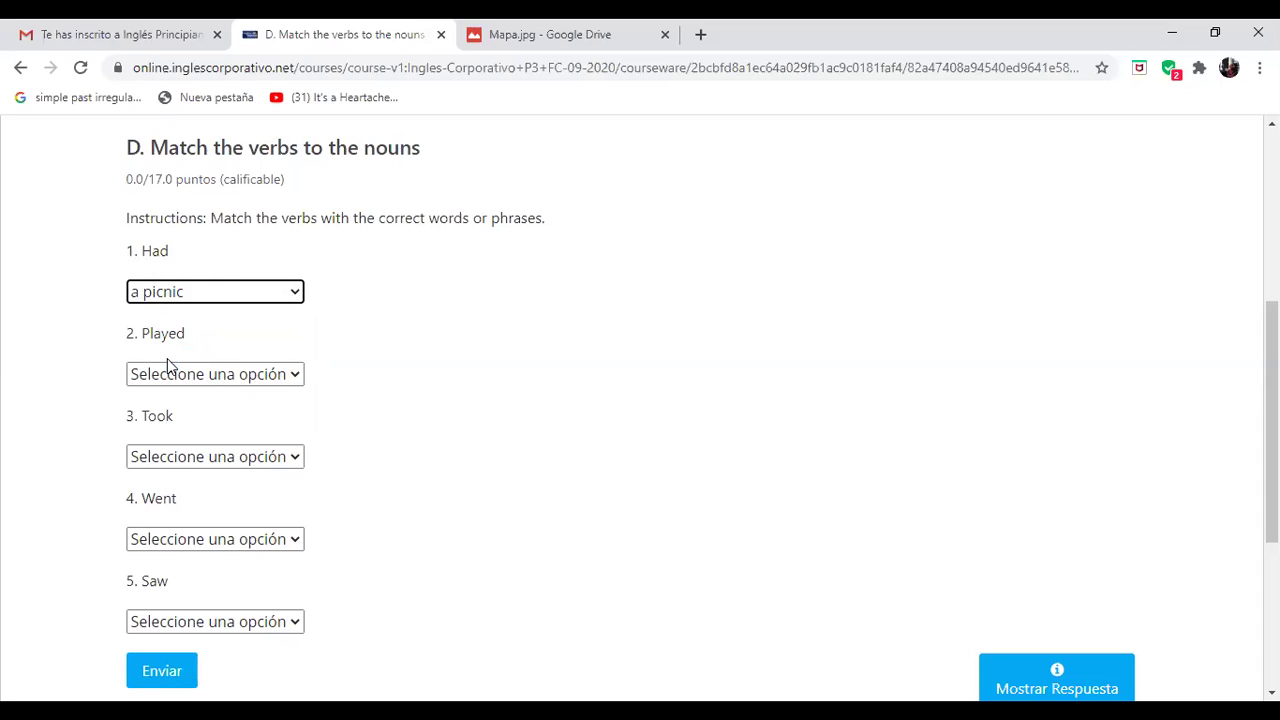
{"action": "left_click", "coordinate": [290, 375]}
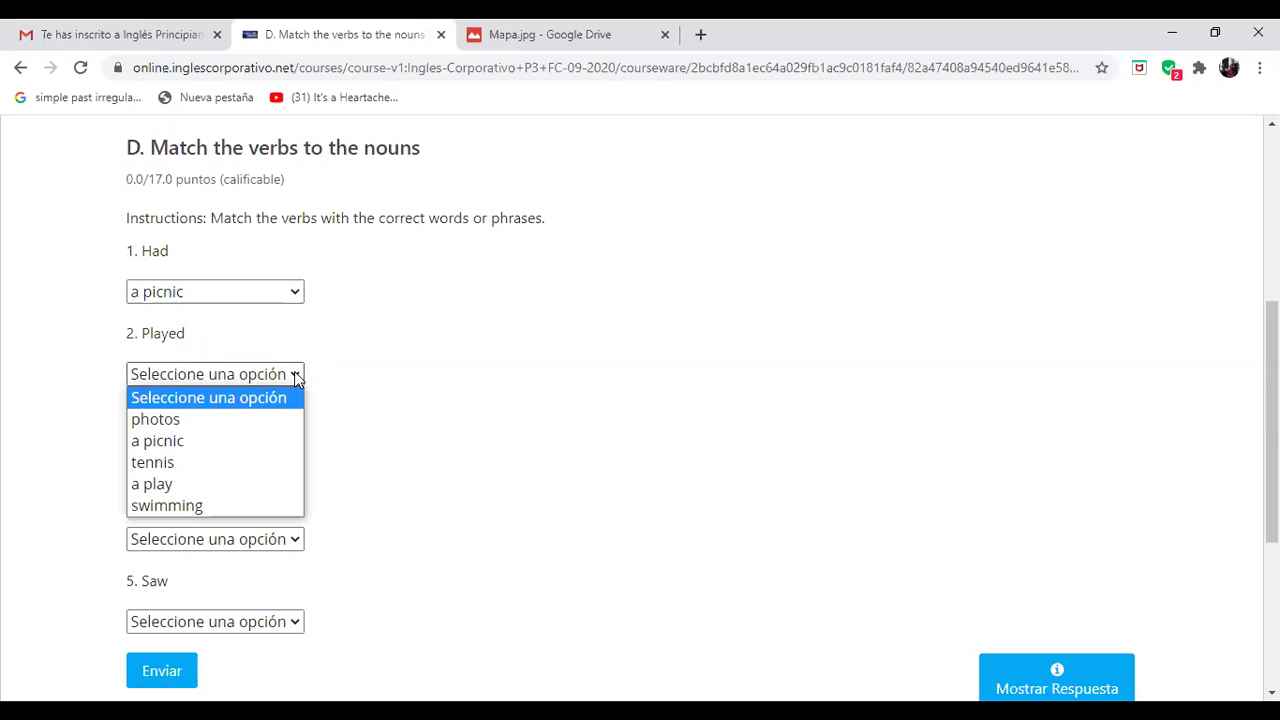
{"action": "left_click", "coordinate": [174, 466]}
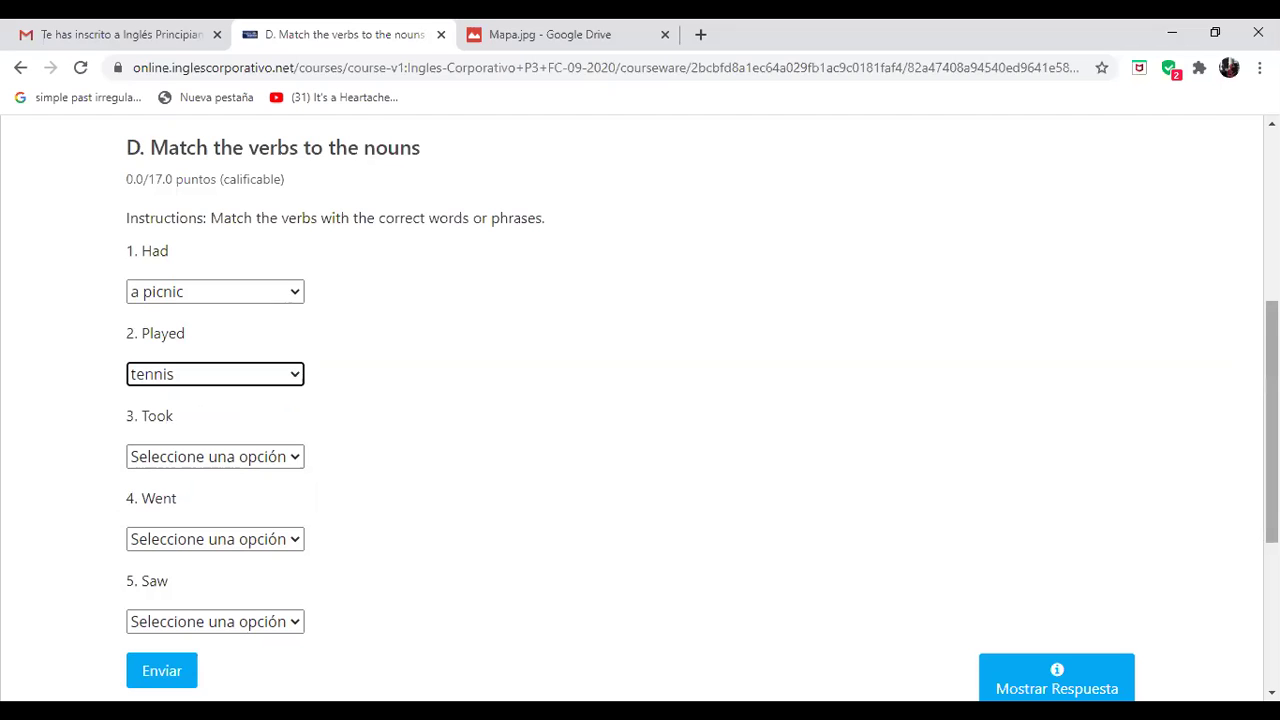
Go on to section E, Complete the conversations, and complete sentence 1 A about a good weekend with "Did you have".
{"action": "scroll", "coordinate": [695, 410], "scroll_direction": "down", "scroll_amount": 3}
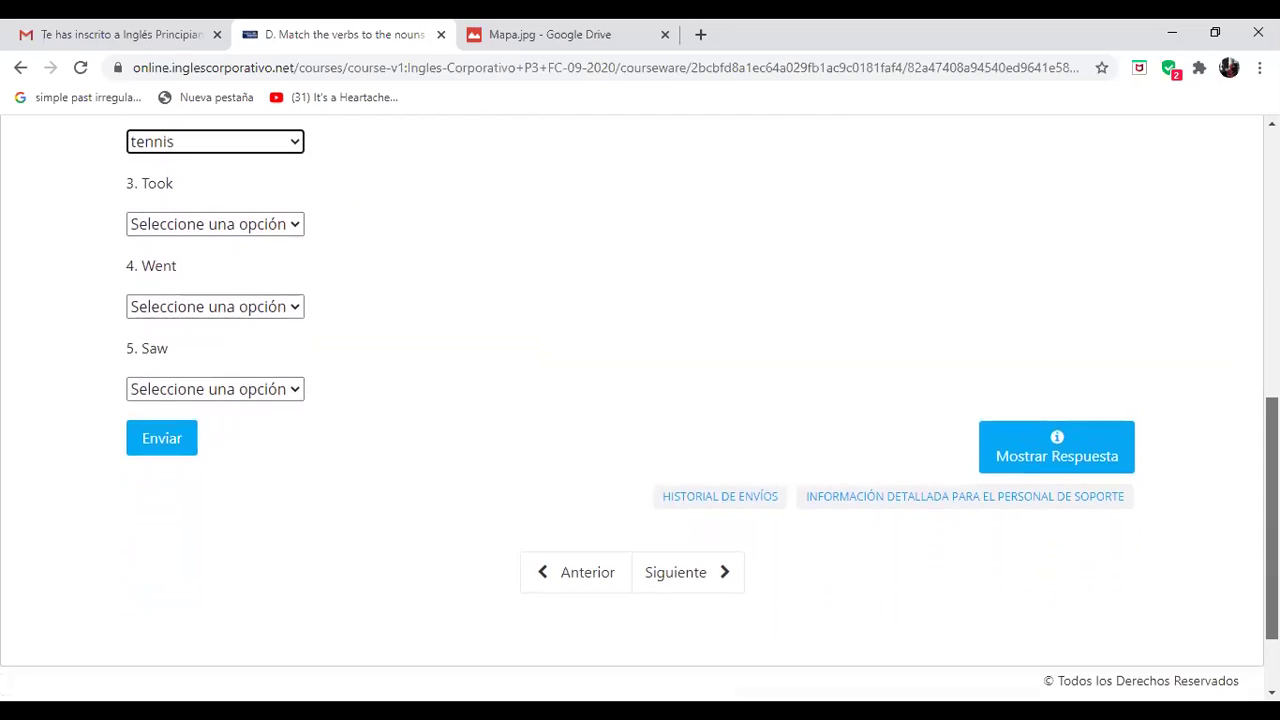
{"action": "left_click", "coordinate": [670, 578]}
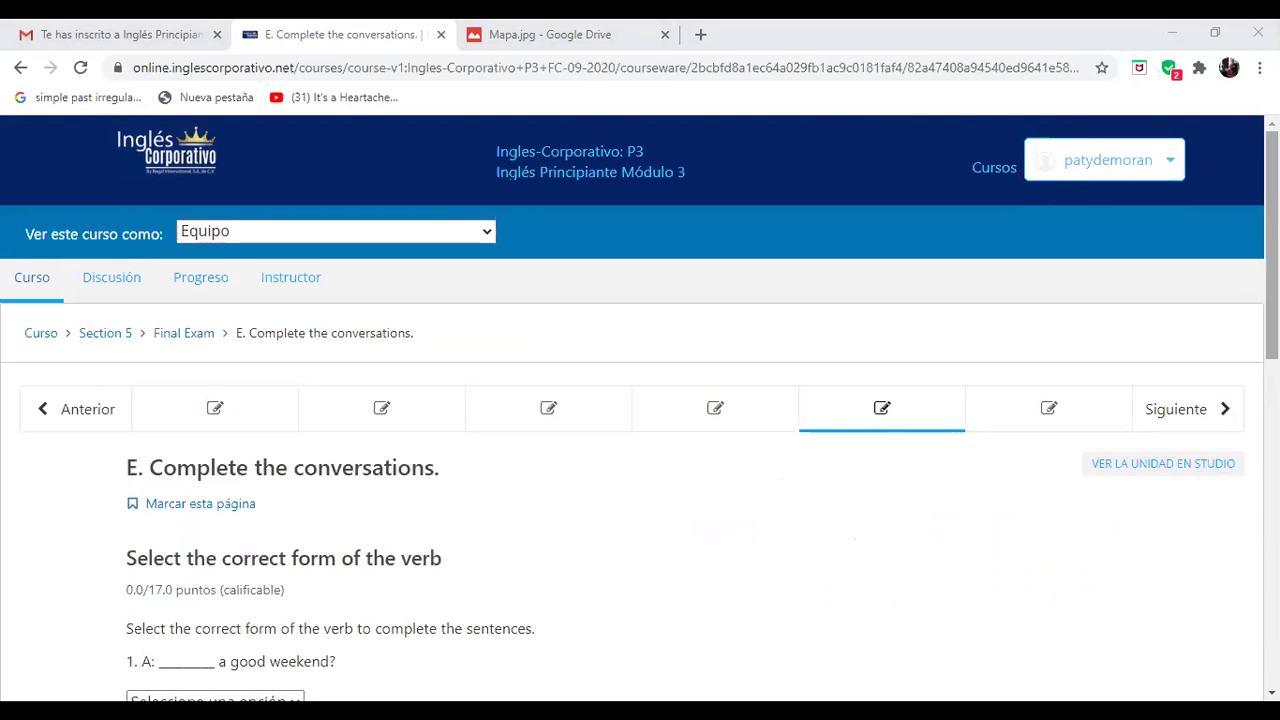
{"action": "scroll", "coordinate": [640, 408], "scroll_direction": "down", "scroll_amount": 3}
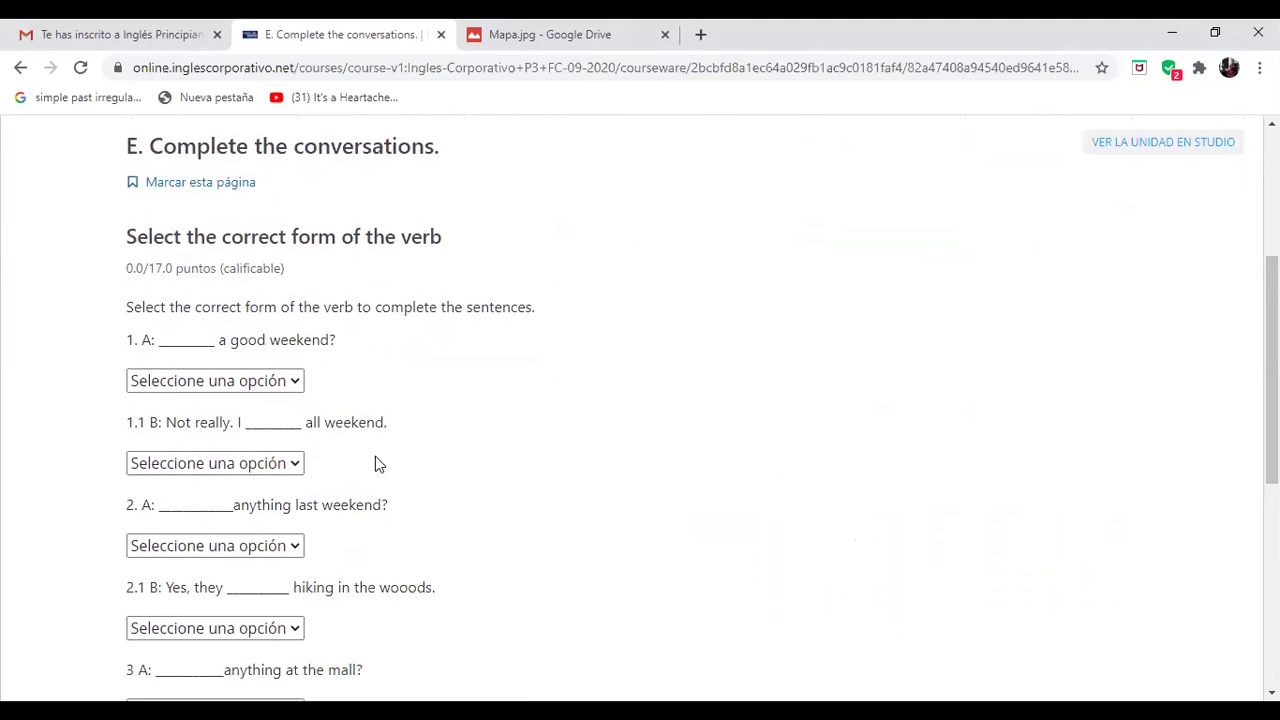
{"action": "left_click", "coordinate": [296, 378]}
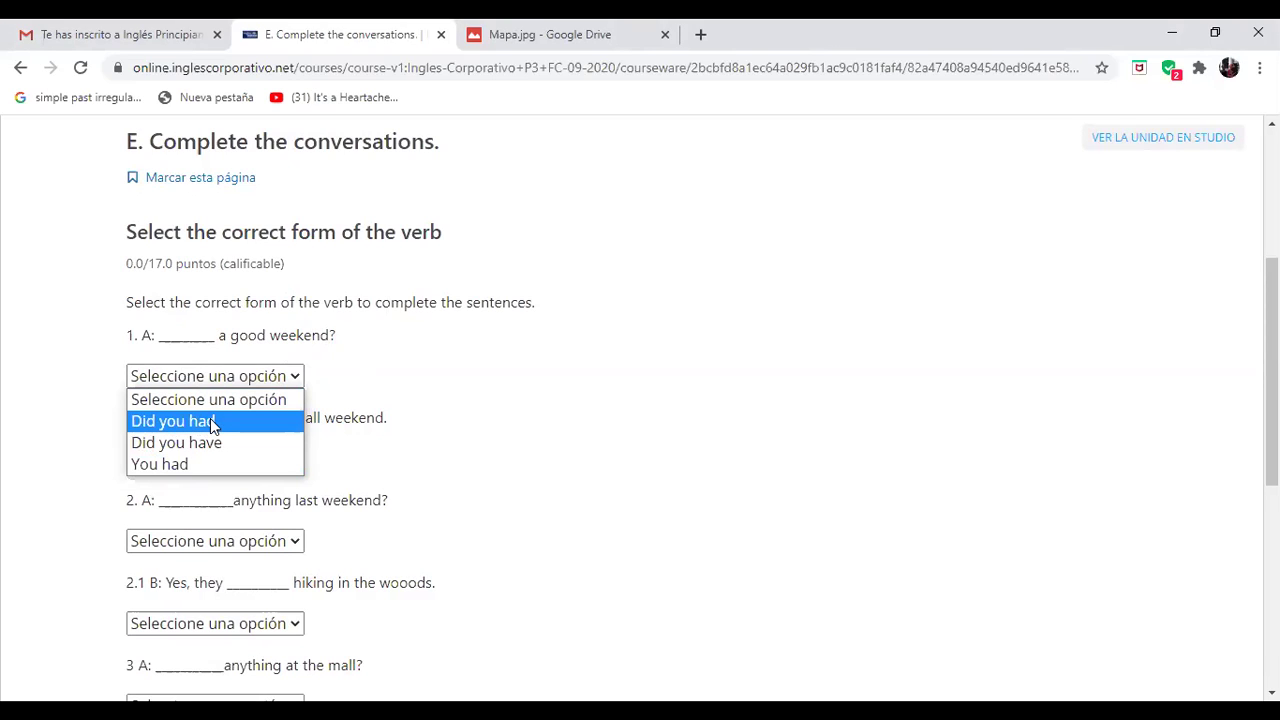
{"action": "left_click", "coordinate": [190, 450]}
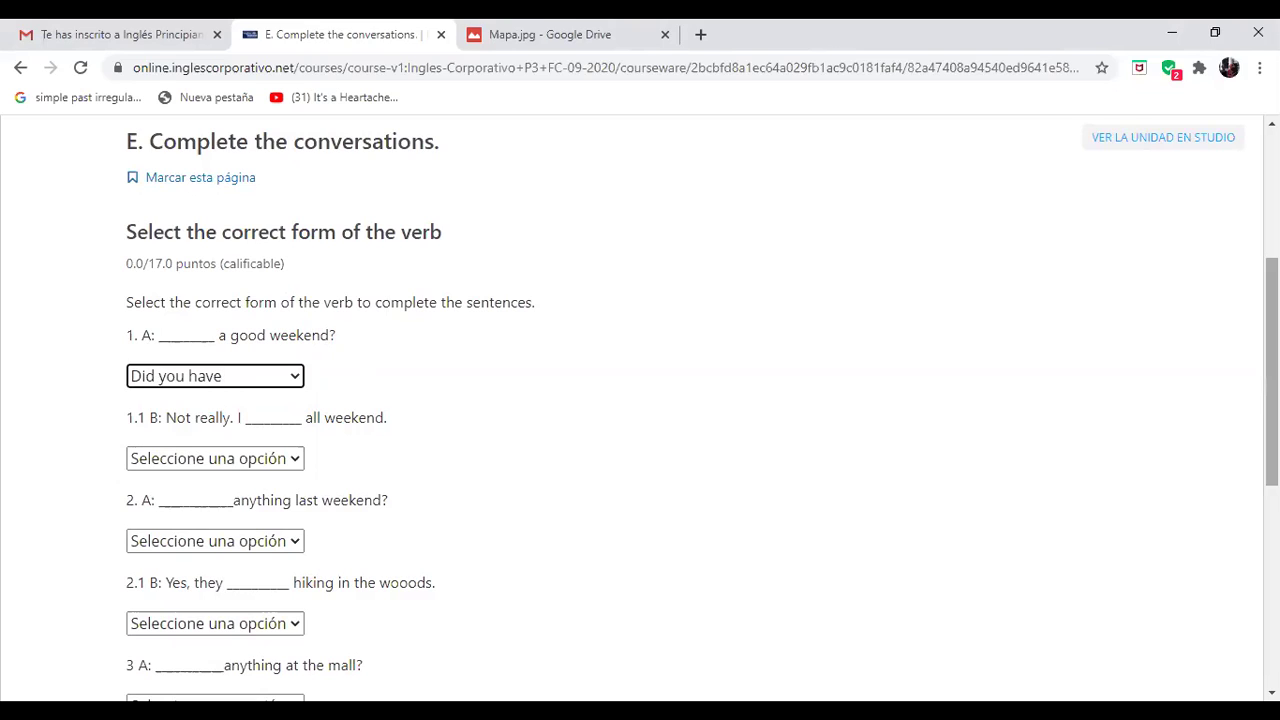
Look over the remaining conversations and go on to section F, Read the article and complete the sentences.
{"action": "scroll", "coordinate": [912, 483], "scroll_direction": "down", "scroll_amount": 1}
{"action": "scroll", "coordinate": [912, 483], "scroll_direction": "down", "scroll_amount": 2}
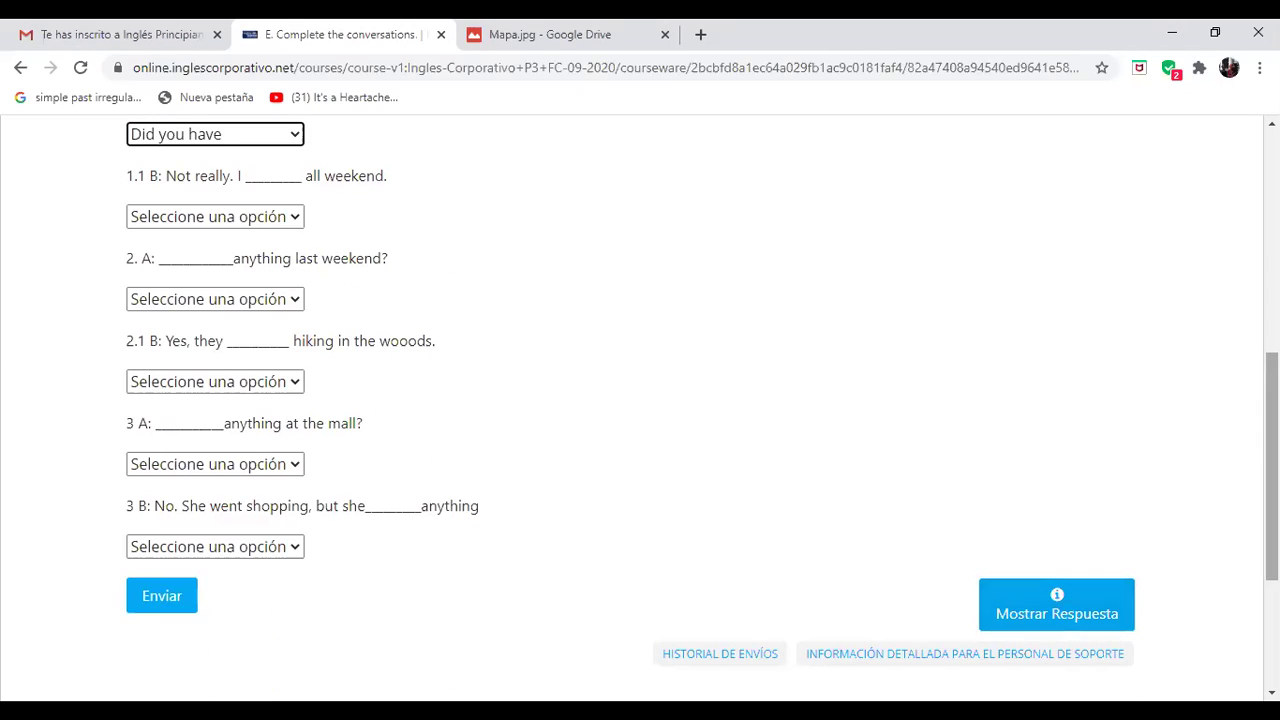
{"action": "scroll", "coordinate": [1171, 451], "scroll_direction": "down", "scroll_amount": 1}
{"action": "left_click", "coordinate": [668, 652]}
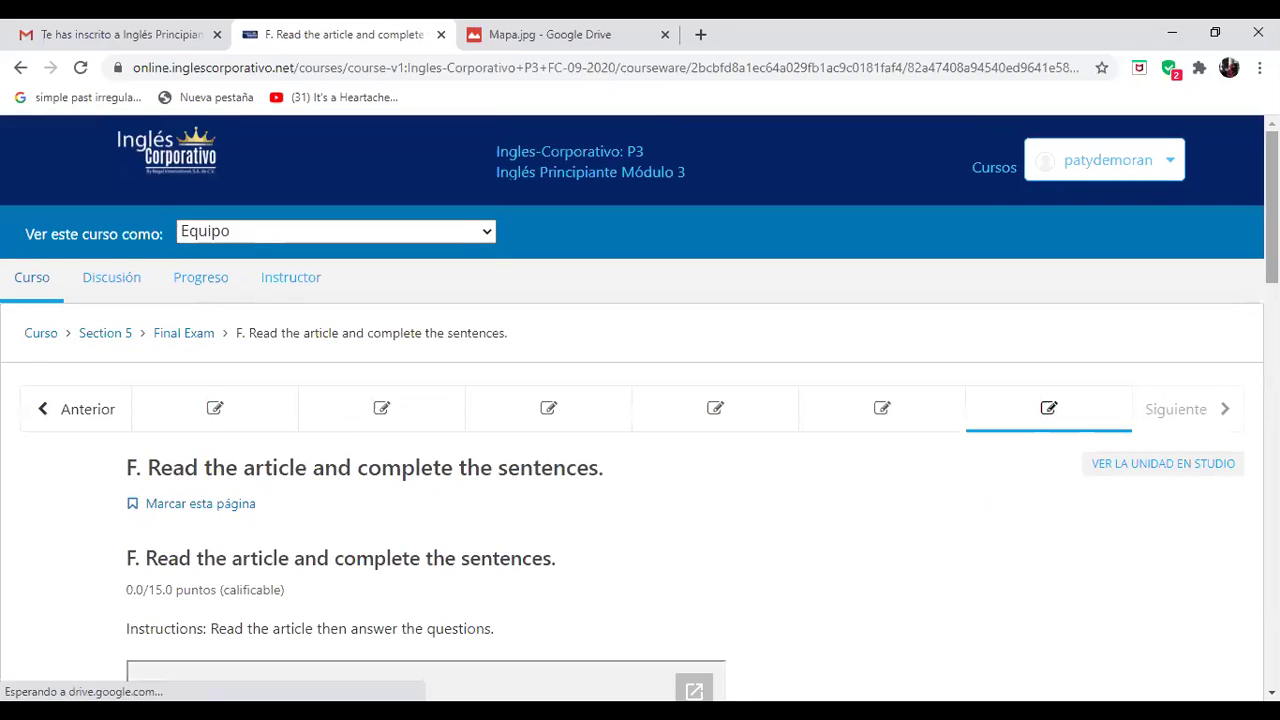
Look through section F, from the Home Alone article to its three multiple-choice questions.
{"action": "scroll", "coordinate": [640, 400], "scroll_direction": "down", "scroll_amount": 1}
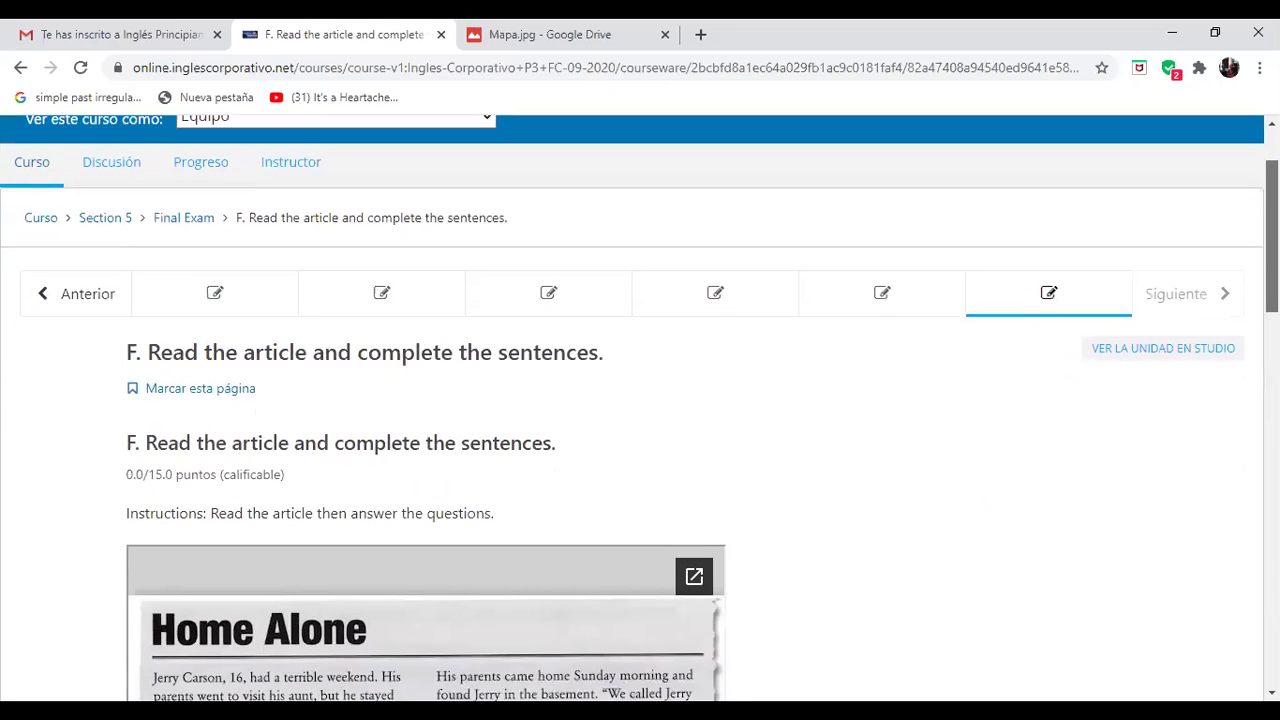
{"action": "scroll", "coordinate": [640, 400], "scroll_direction": "down", "scroll_amount": 1}
{"action": "scroll", "coordinate": [640, 400], "scroll_direction": "down", "scroll_amount": 1}
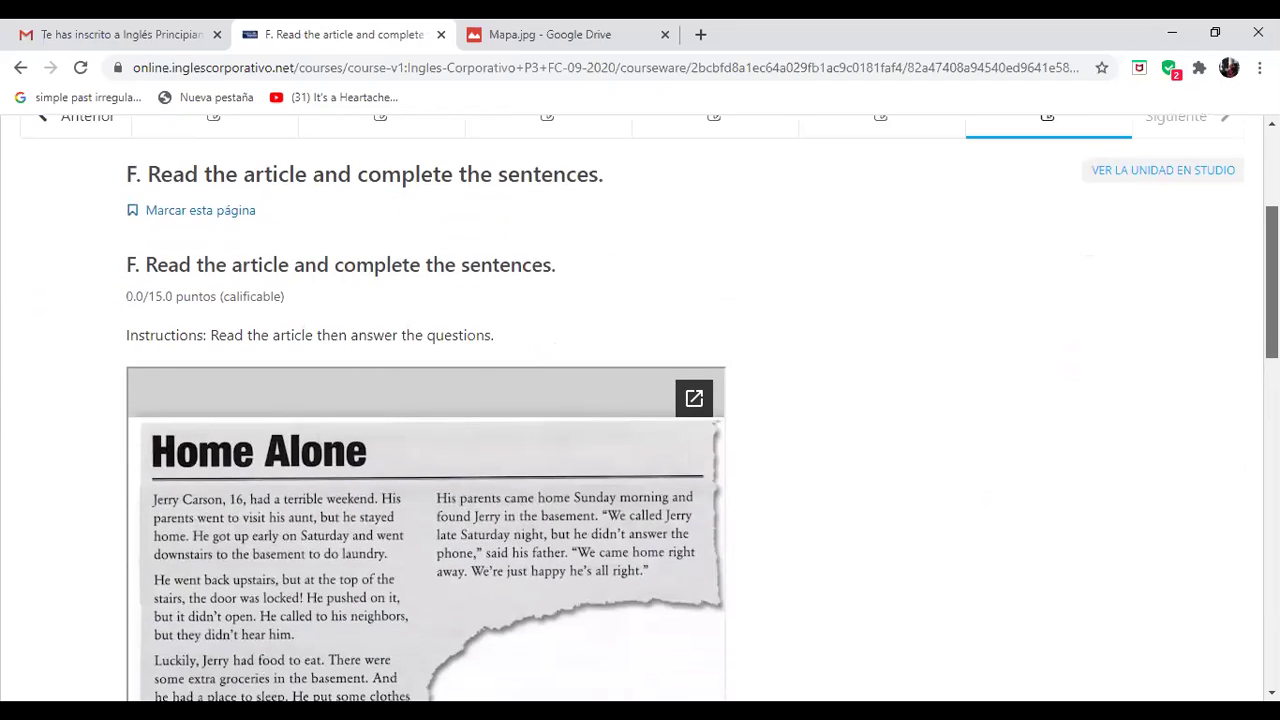
{"action": "scroll", "coordinate": [640, 400], "scroll_direction": "down", "scroll_amount": 1}
{"action": "scroll", "coordinate": [640, 400], "scroll_direction": "down", "scroll_amount": 1}
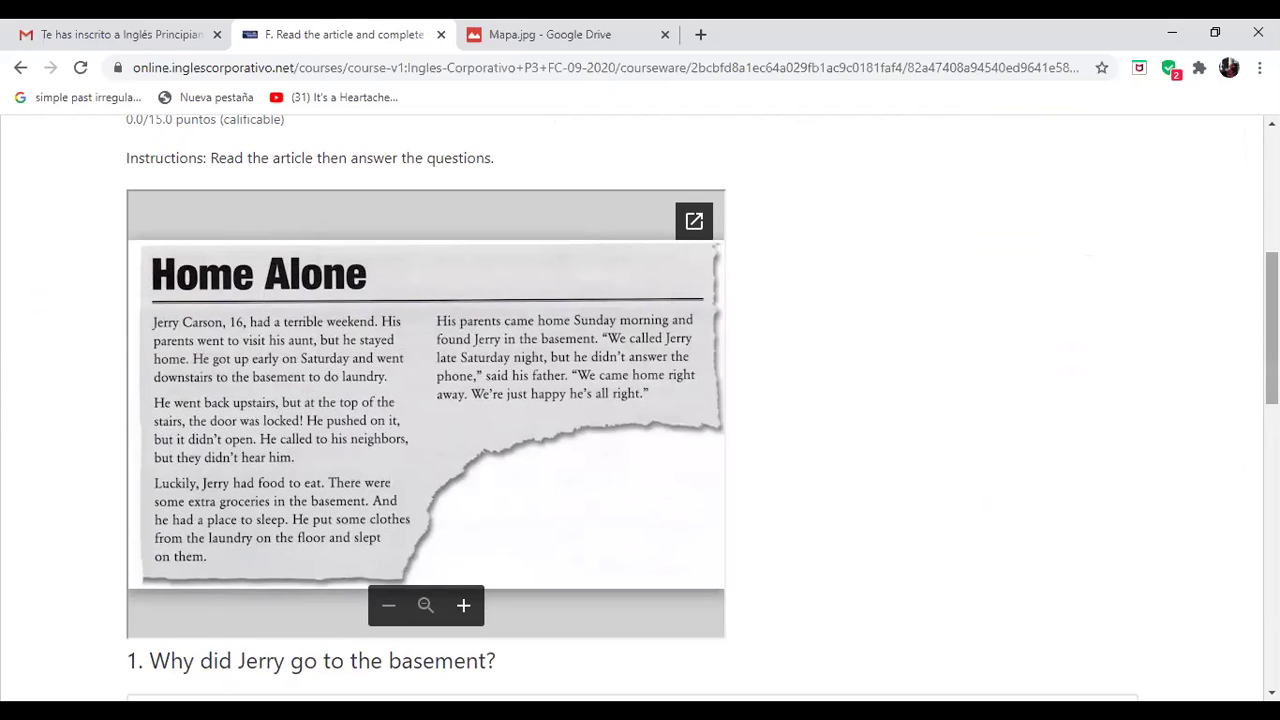
{"action": "scroll", "coordinate": [452, 511], "scroll_direction": "down", "scroll_amount": 2}
{"action": "scroll", "coordinate": [632, 404], "scroll_direction": "down", "scroll_amount": 1}
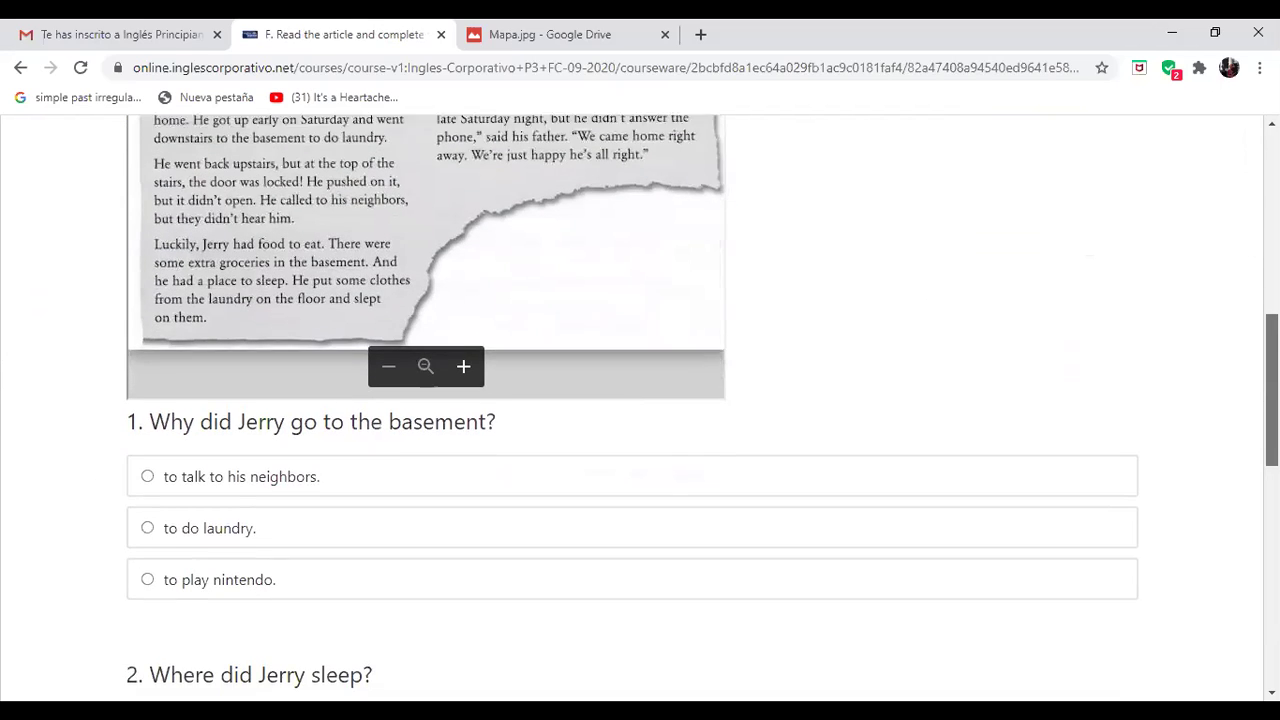
{"action": "scroll", "coordinate": [632, 404], "scroll_direction": "up", "scroll_amount": 1}
{"action": "scroll", "coordinate": [632, 404], "scroll_direction": "down", "scroll_amount": 1}
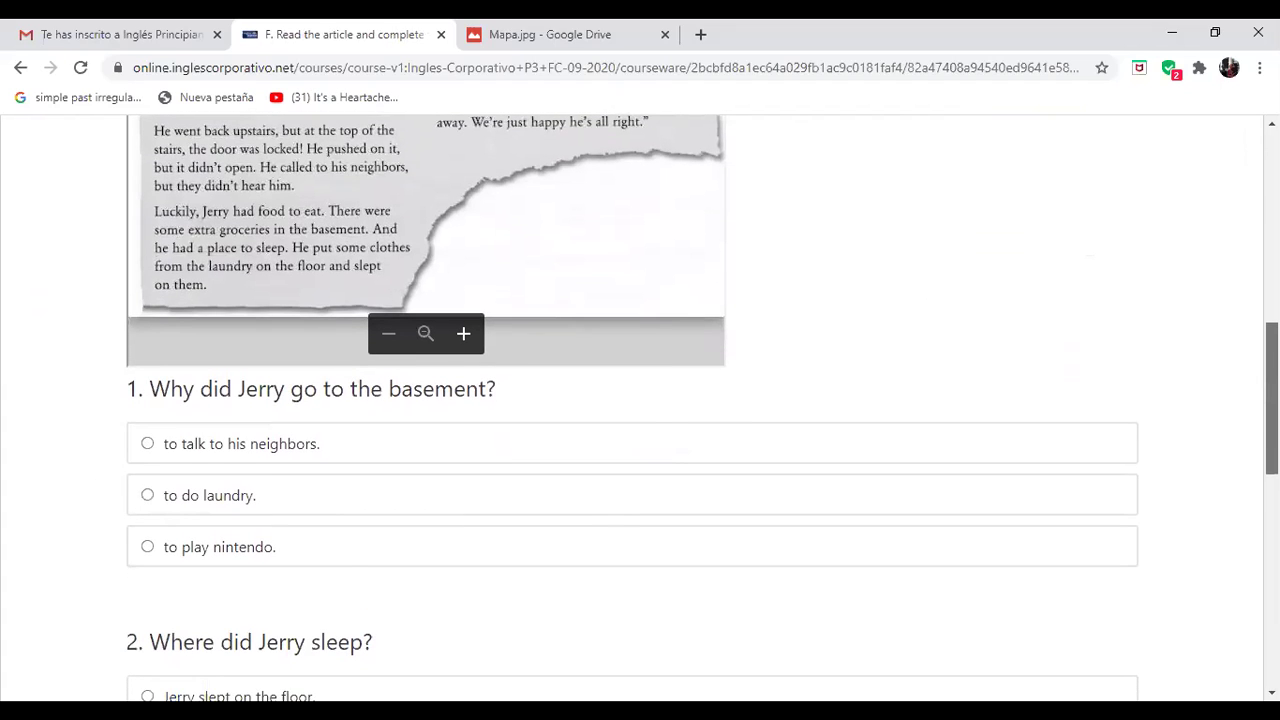
{"action": "scroll", "coordinate": [632, 404], "scroll_direction": "down", "scroll_amount": 2}
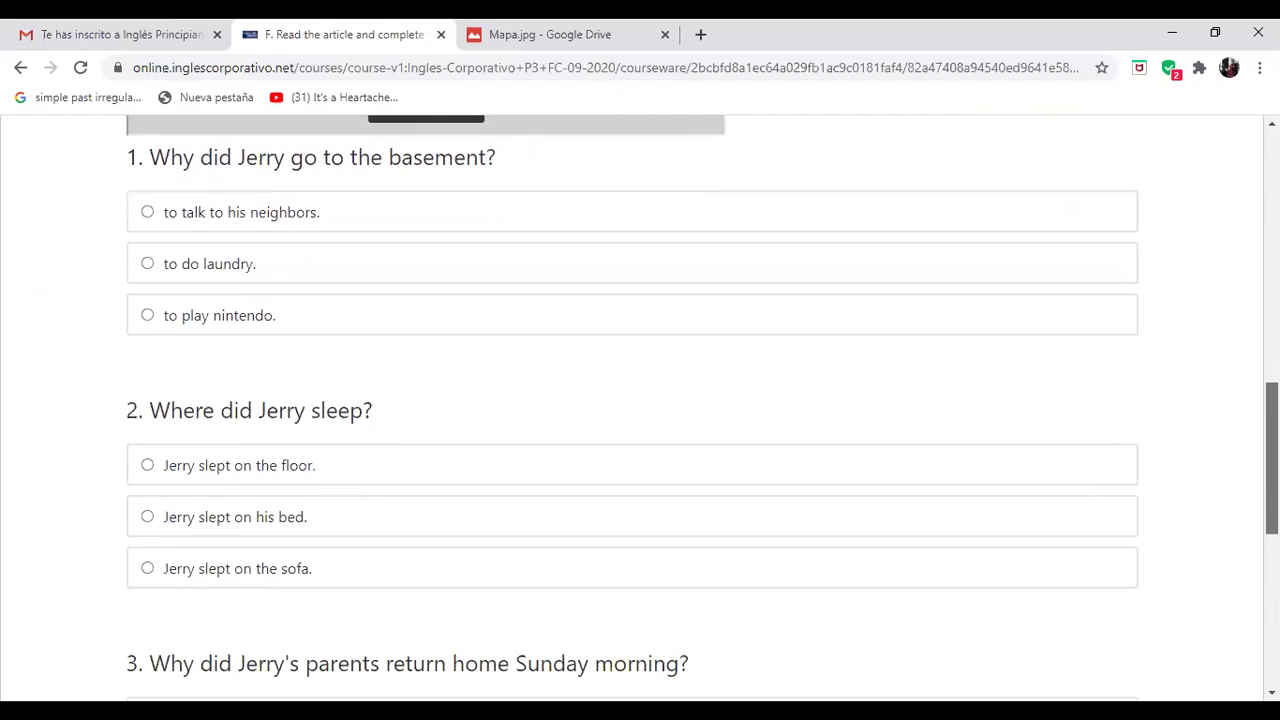
{"action": "scroll", "coordinate": [632, 404], "scroll_direction": "down", "scroll_amount": 1}
{"action": "scroll", "coordinate": [632, 404], "scroll_direction": "down", "scroll_amount": 1}
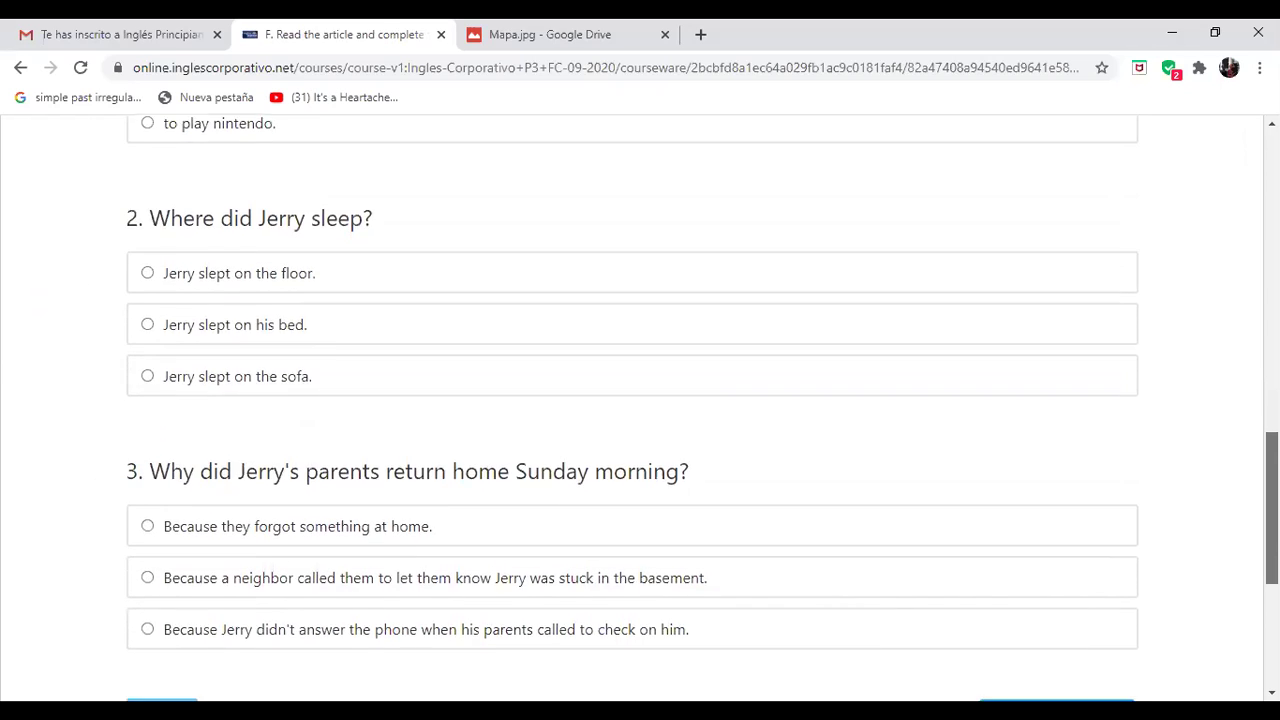
{"action": "scroll", "coordinate": [640, 400], "scroll_direction": "down", "scroll_amount": 2}
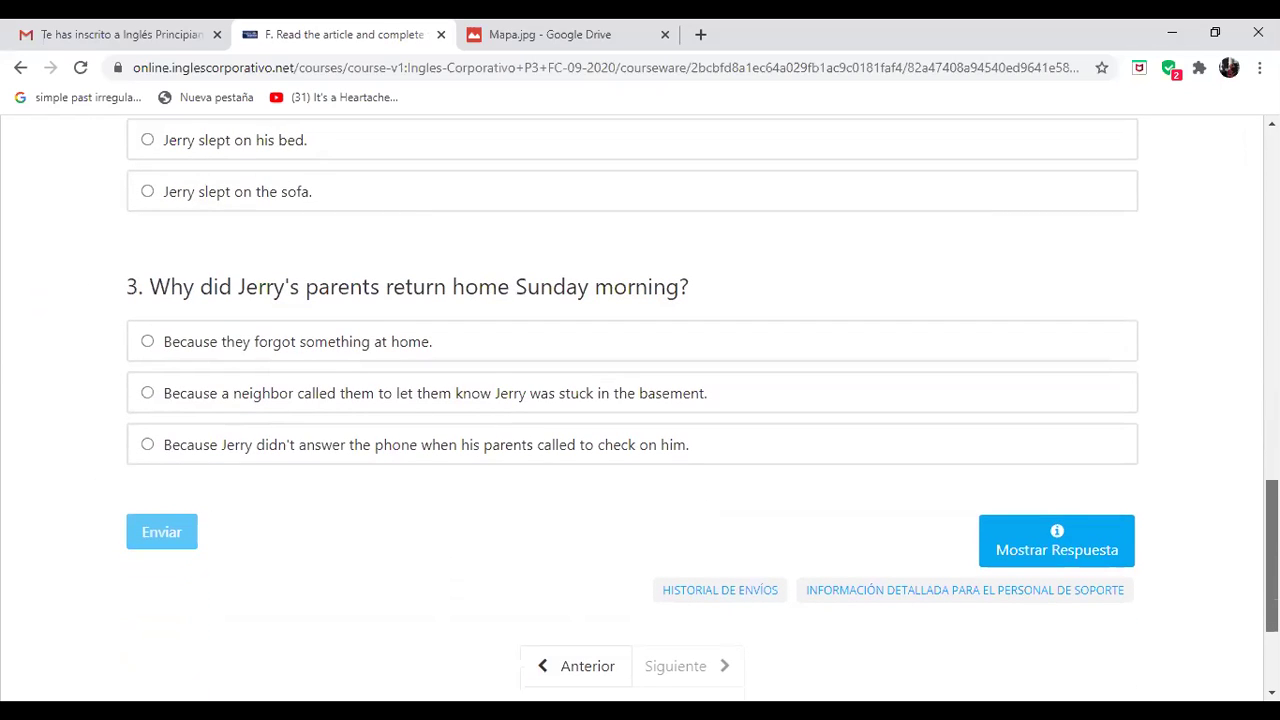
Reread the Home Alone article for the passage that answers question 1, about the reason for going to the basement.
{"action": "scroll", "coordinate": [640, 400], "scroll_direction": "up", "scroll_amount": 8}
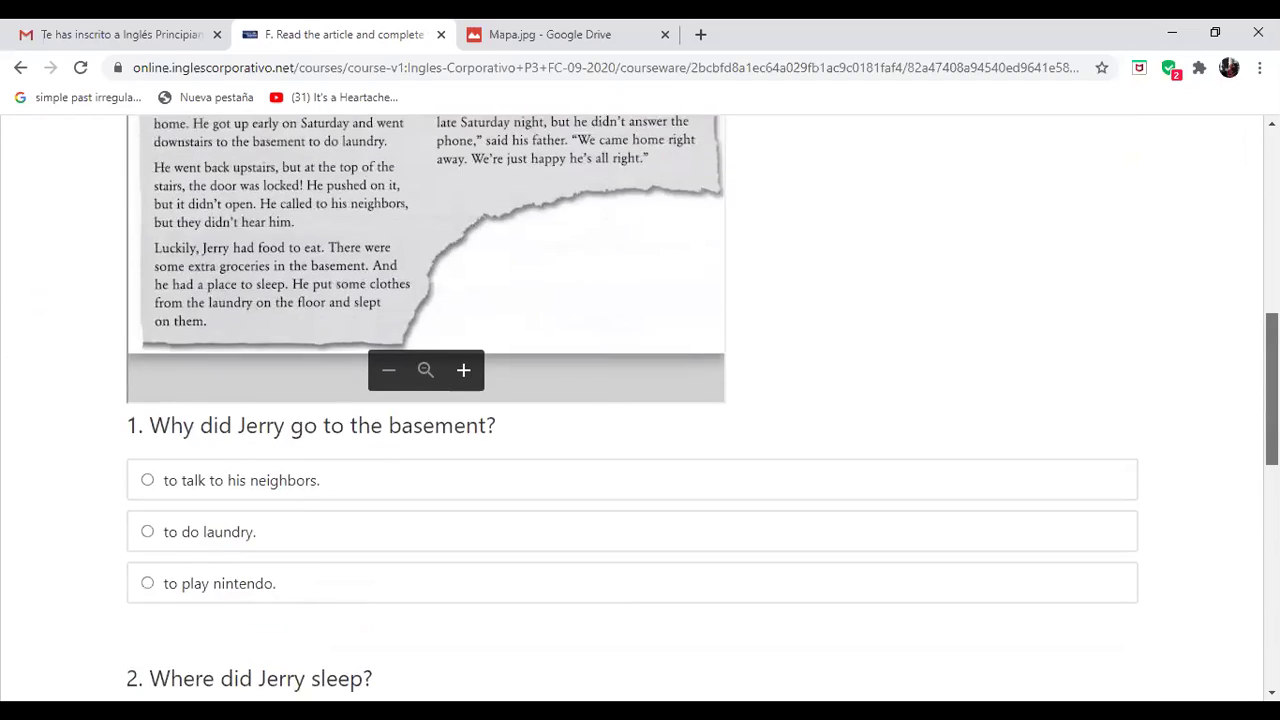
{"action": "scroll", "coordinate": [588, 533], "scroll_direction": "up", "scroll_amount": 1}
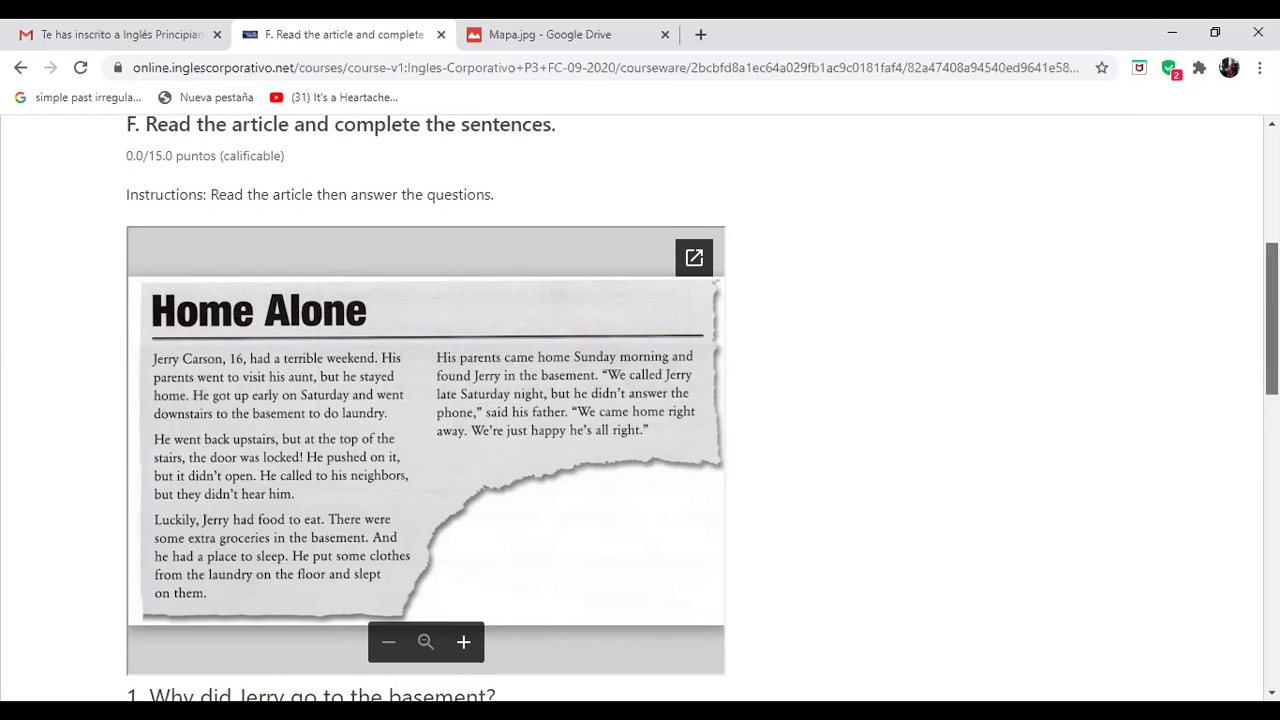
{"action": "scroll", "coordinate": [1271, 320], "scroll_direction": "down", "scroll_amount": 3}
{"action": "scroll", "coordinate": [1271, 320], "scroll_direction": "up", "scroll_amount": 2}
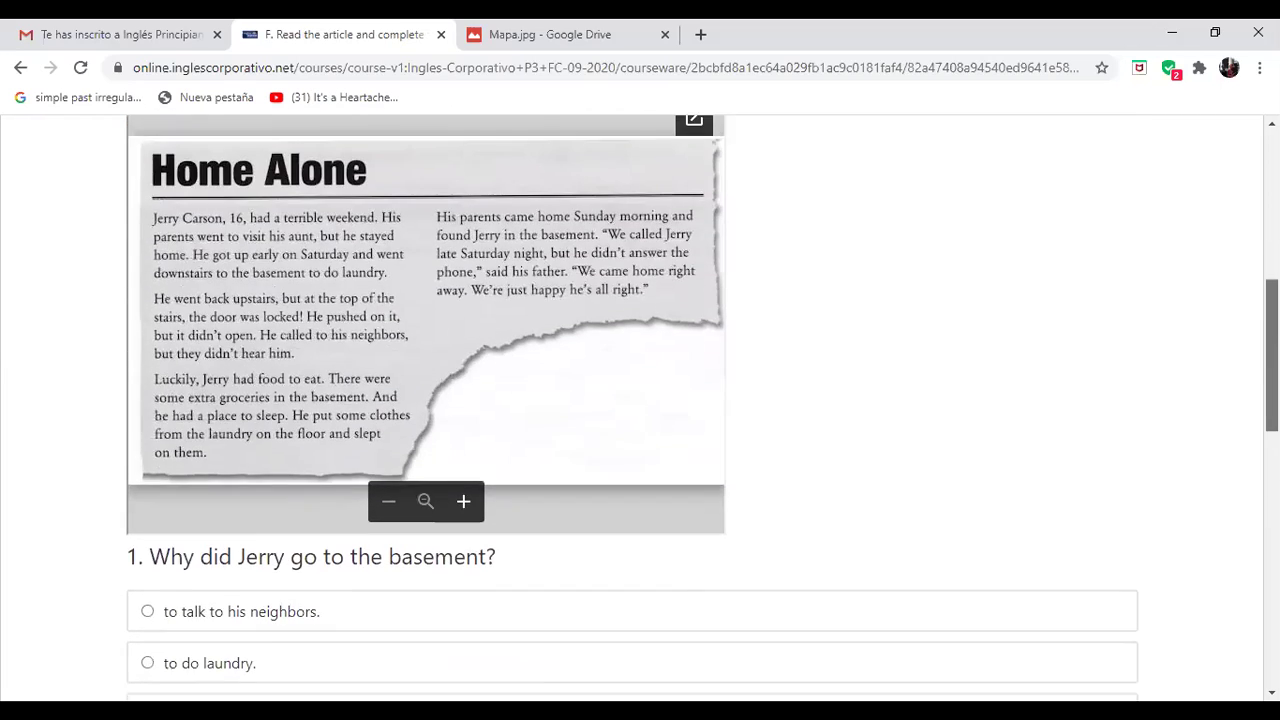
{"action": "scroll", "coordinate": [700, 400], "scroll_direction": "down", "scroll_amount": 2}
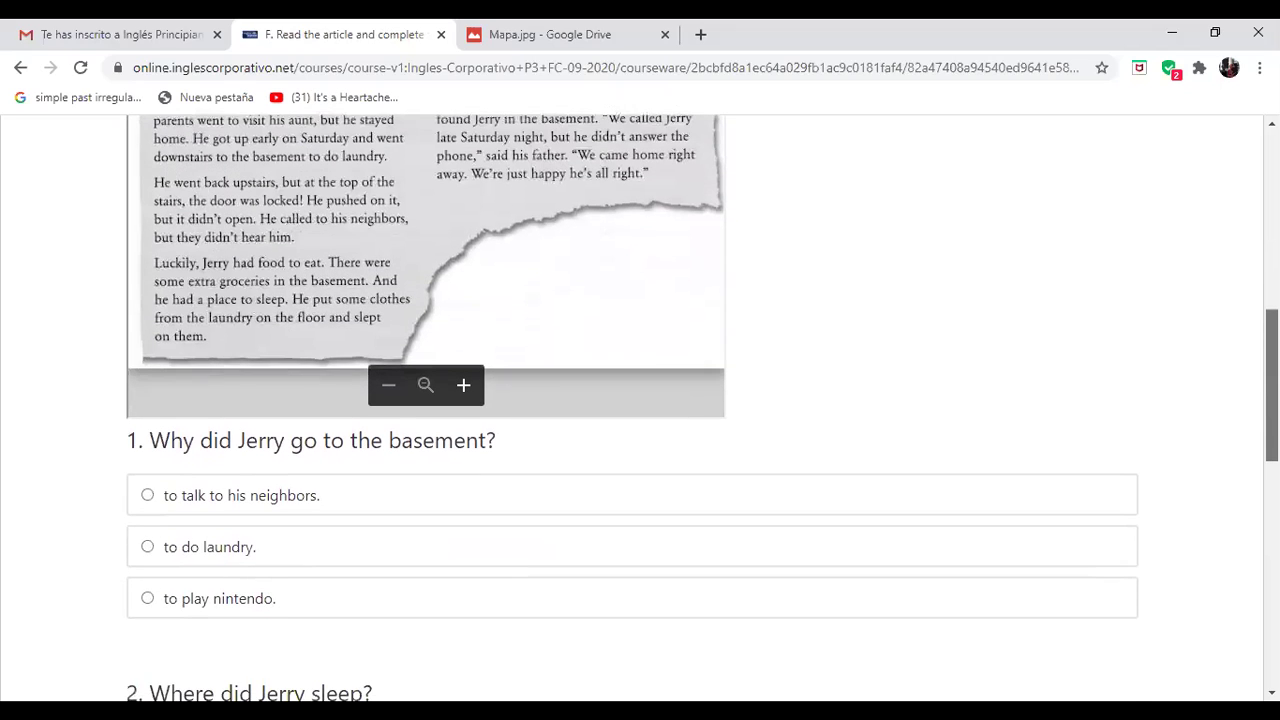
{"action": "scroll", "coordinate": [640, 400], "scroll_direction": "up", "scroll_amount": 1}
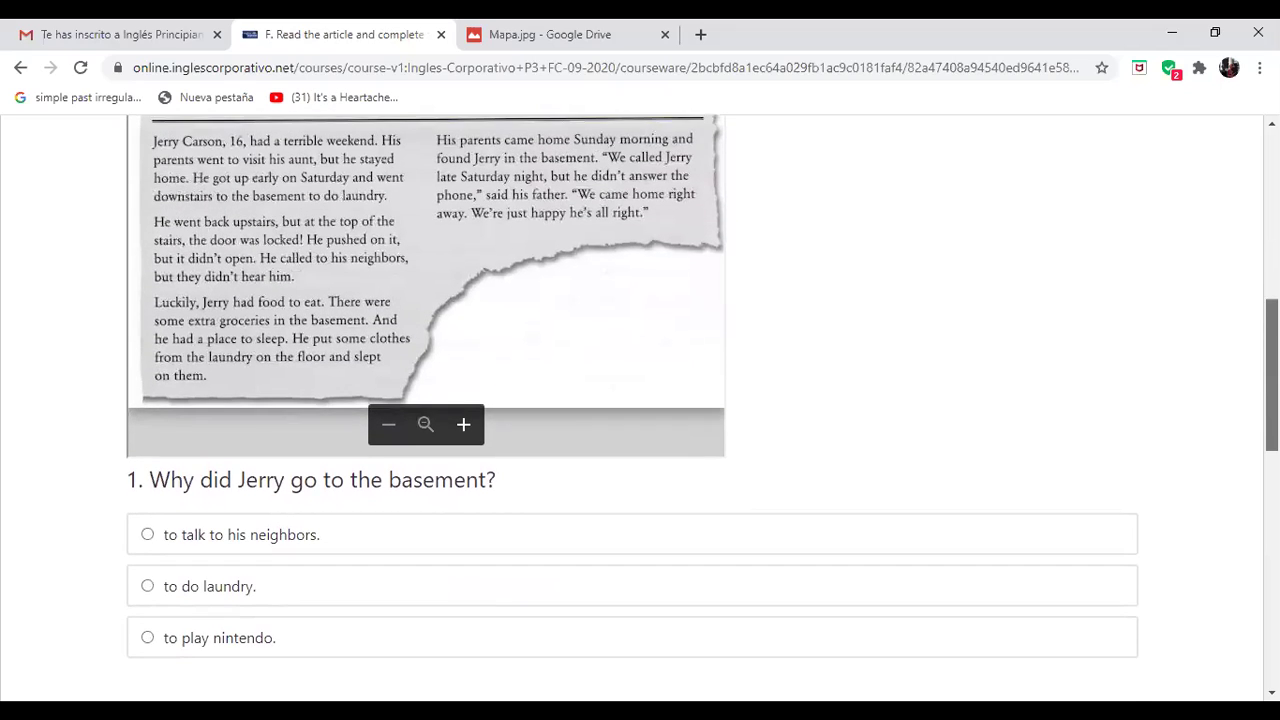
{"action": "scroll", "coordinate": [1206, 366], "scroll_direction": "up", "scroll_amount": 1}
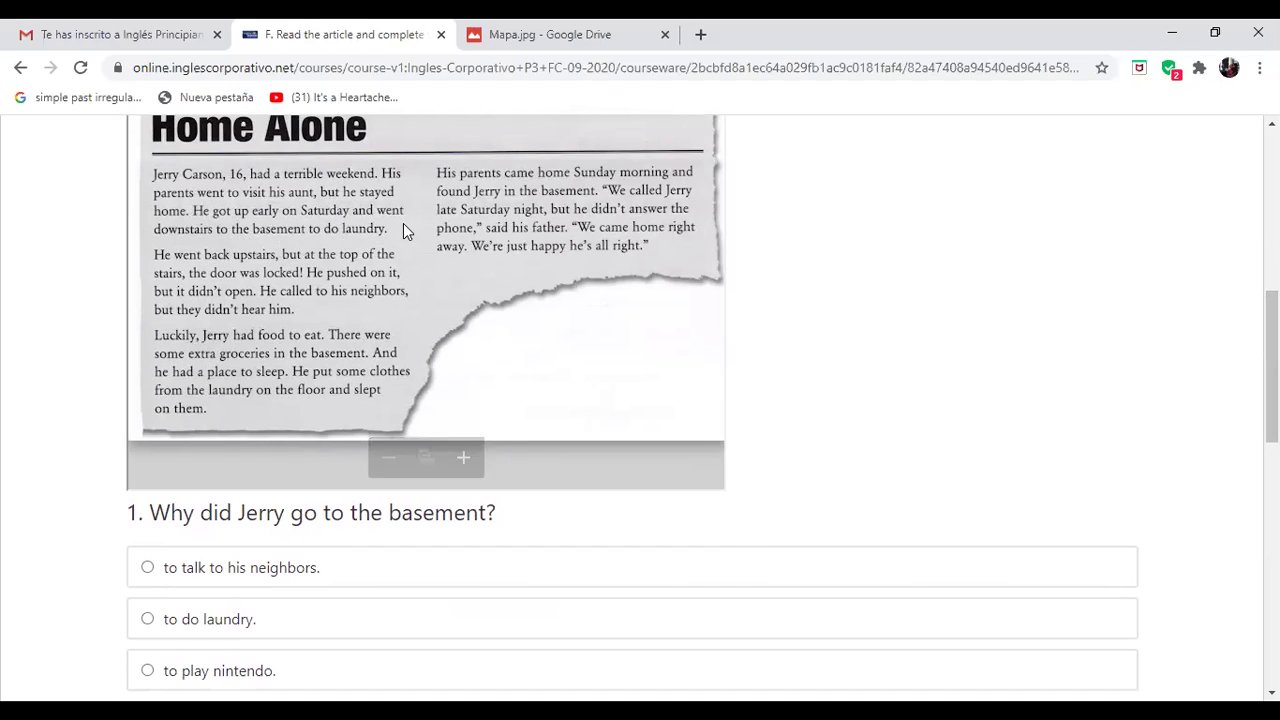
{"action": "mouse_move", "coordinate": [339, 157]}
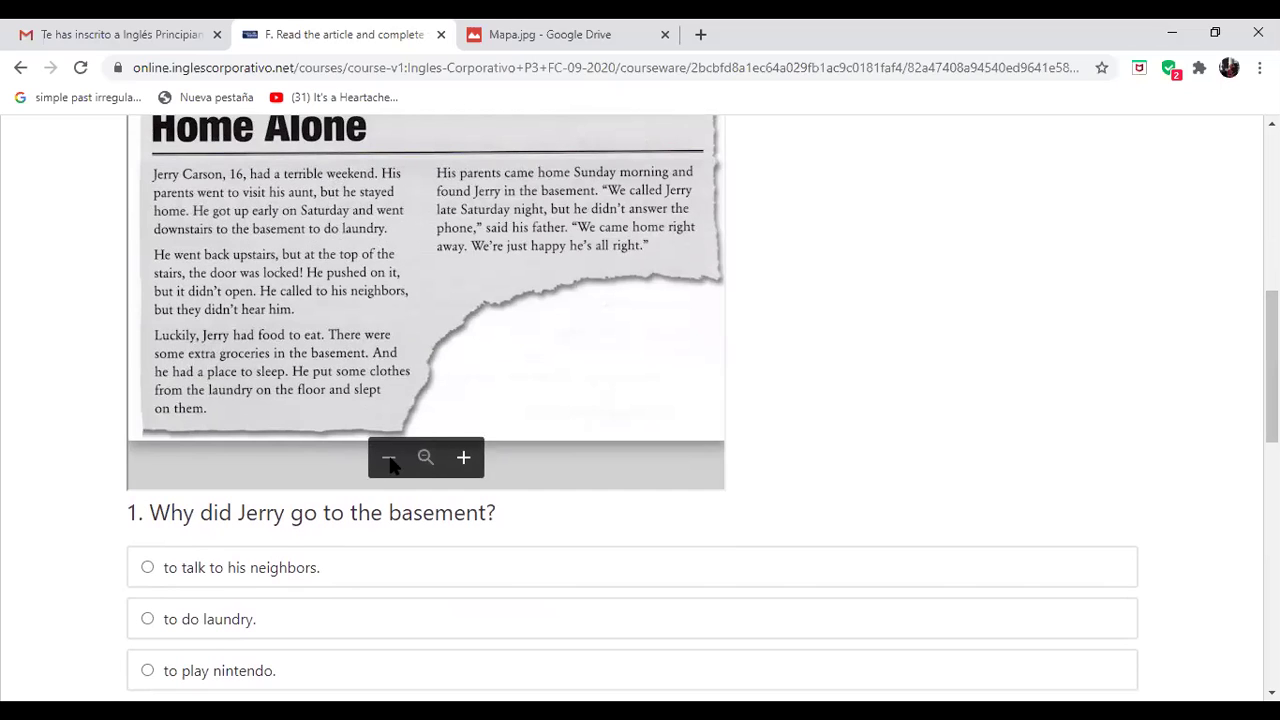
{"action": "scroll", "coordinate": [1272, 380], "scroll_direction": "down", "scroll_amount": 2}
{"action": "scroll", "coordinate": [1272, 400], "scroll_direction": "down", "scroll_amount": 1}
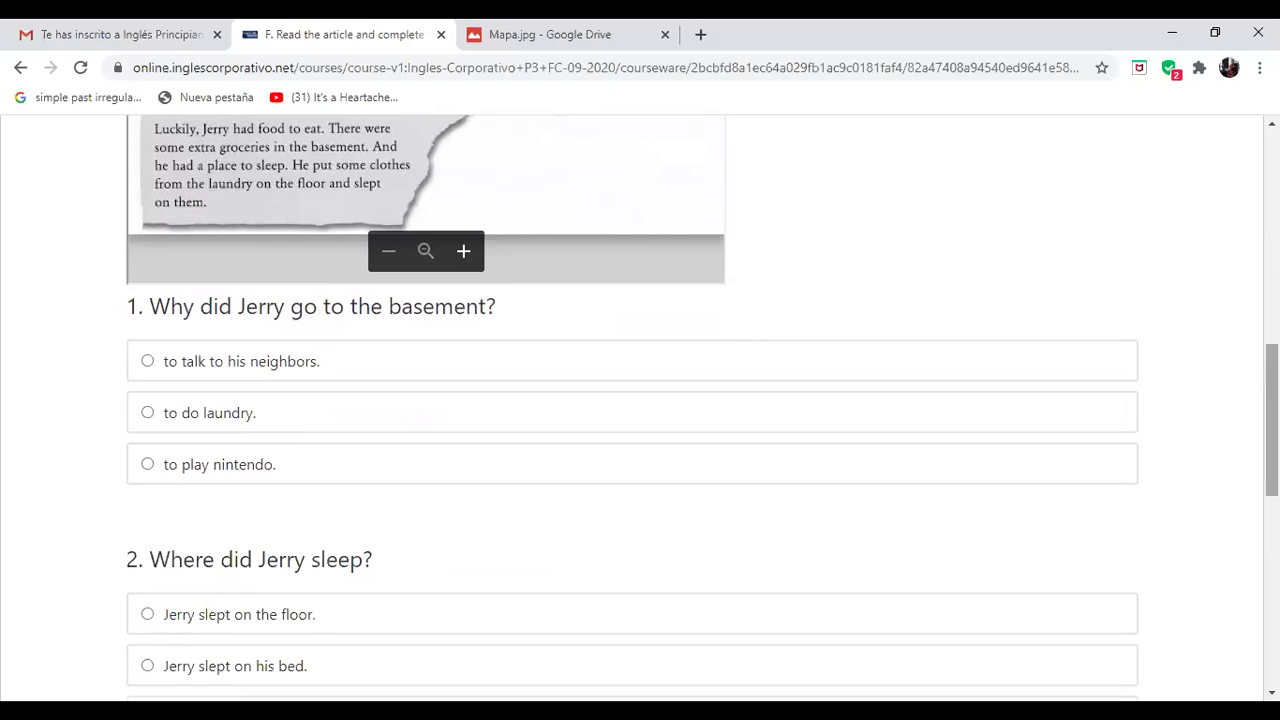